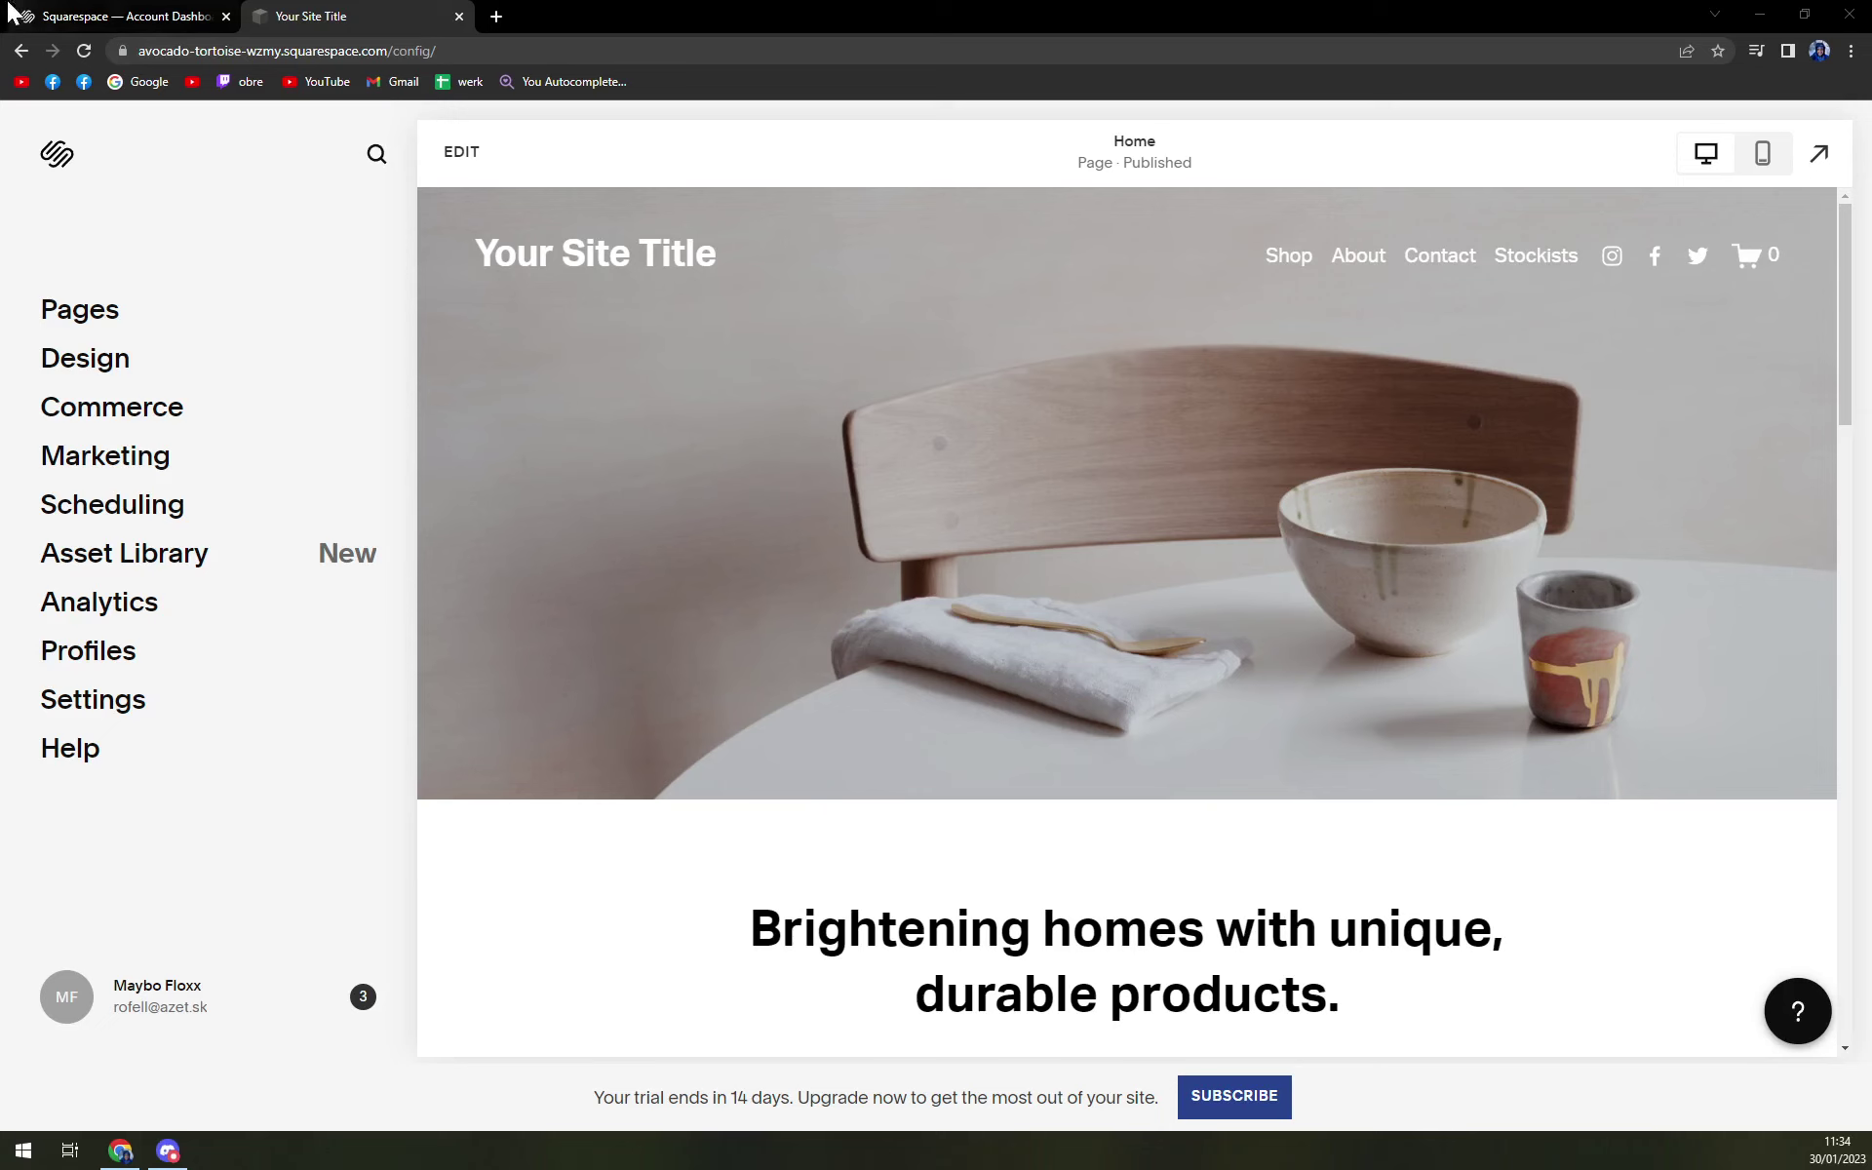
- Leave the account dashboard for the site editor and open Commerce, showing the store setup checklist
{"action": "left_click", "coordinate": [92, 22]}
{"action": "mouse_move", "coordinate": [552, 568]}
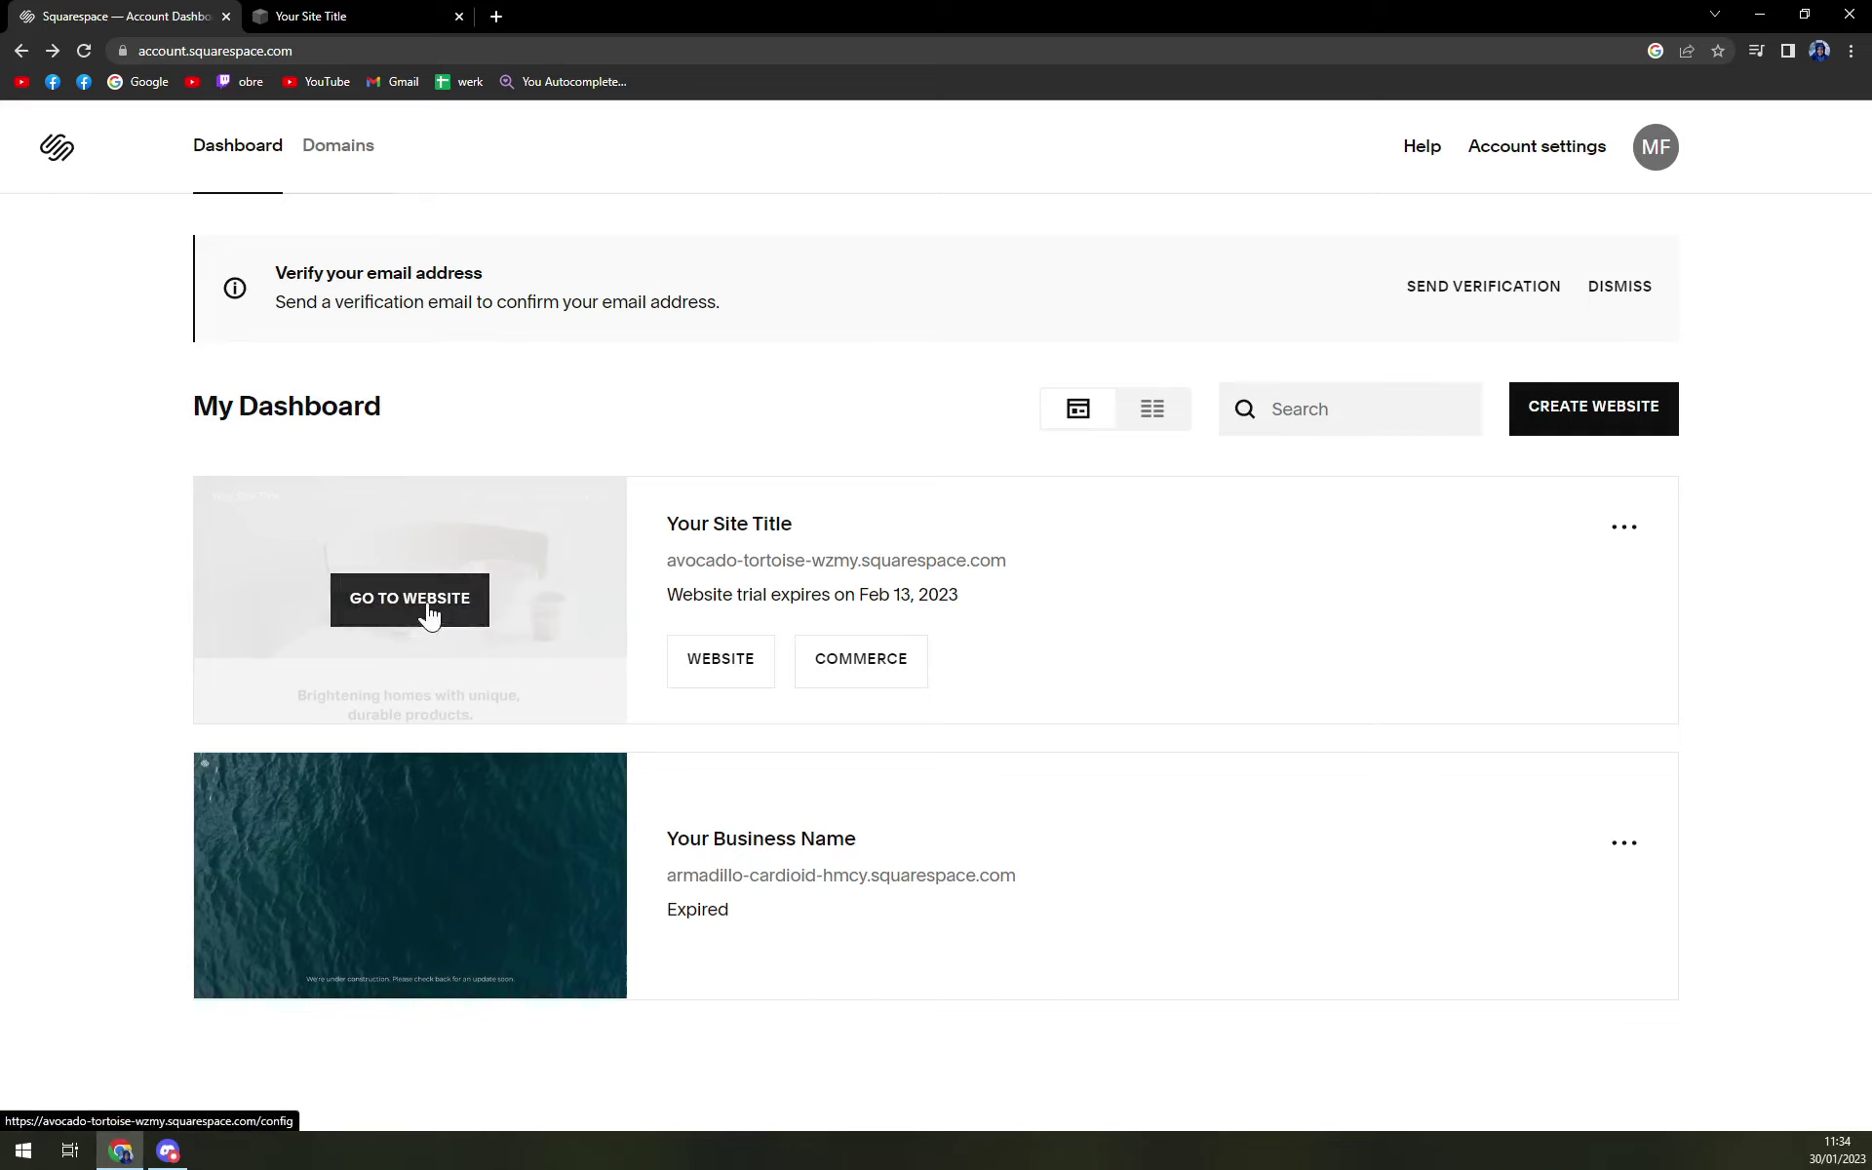
{"action": "left_click", "coordinate": [377, 13]}
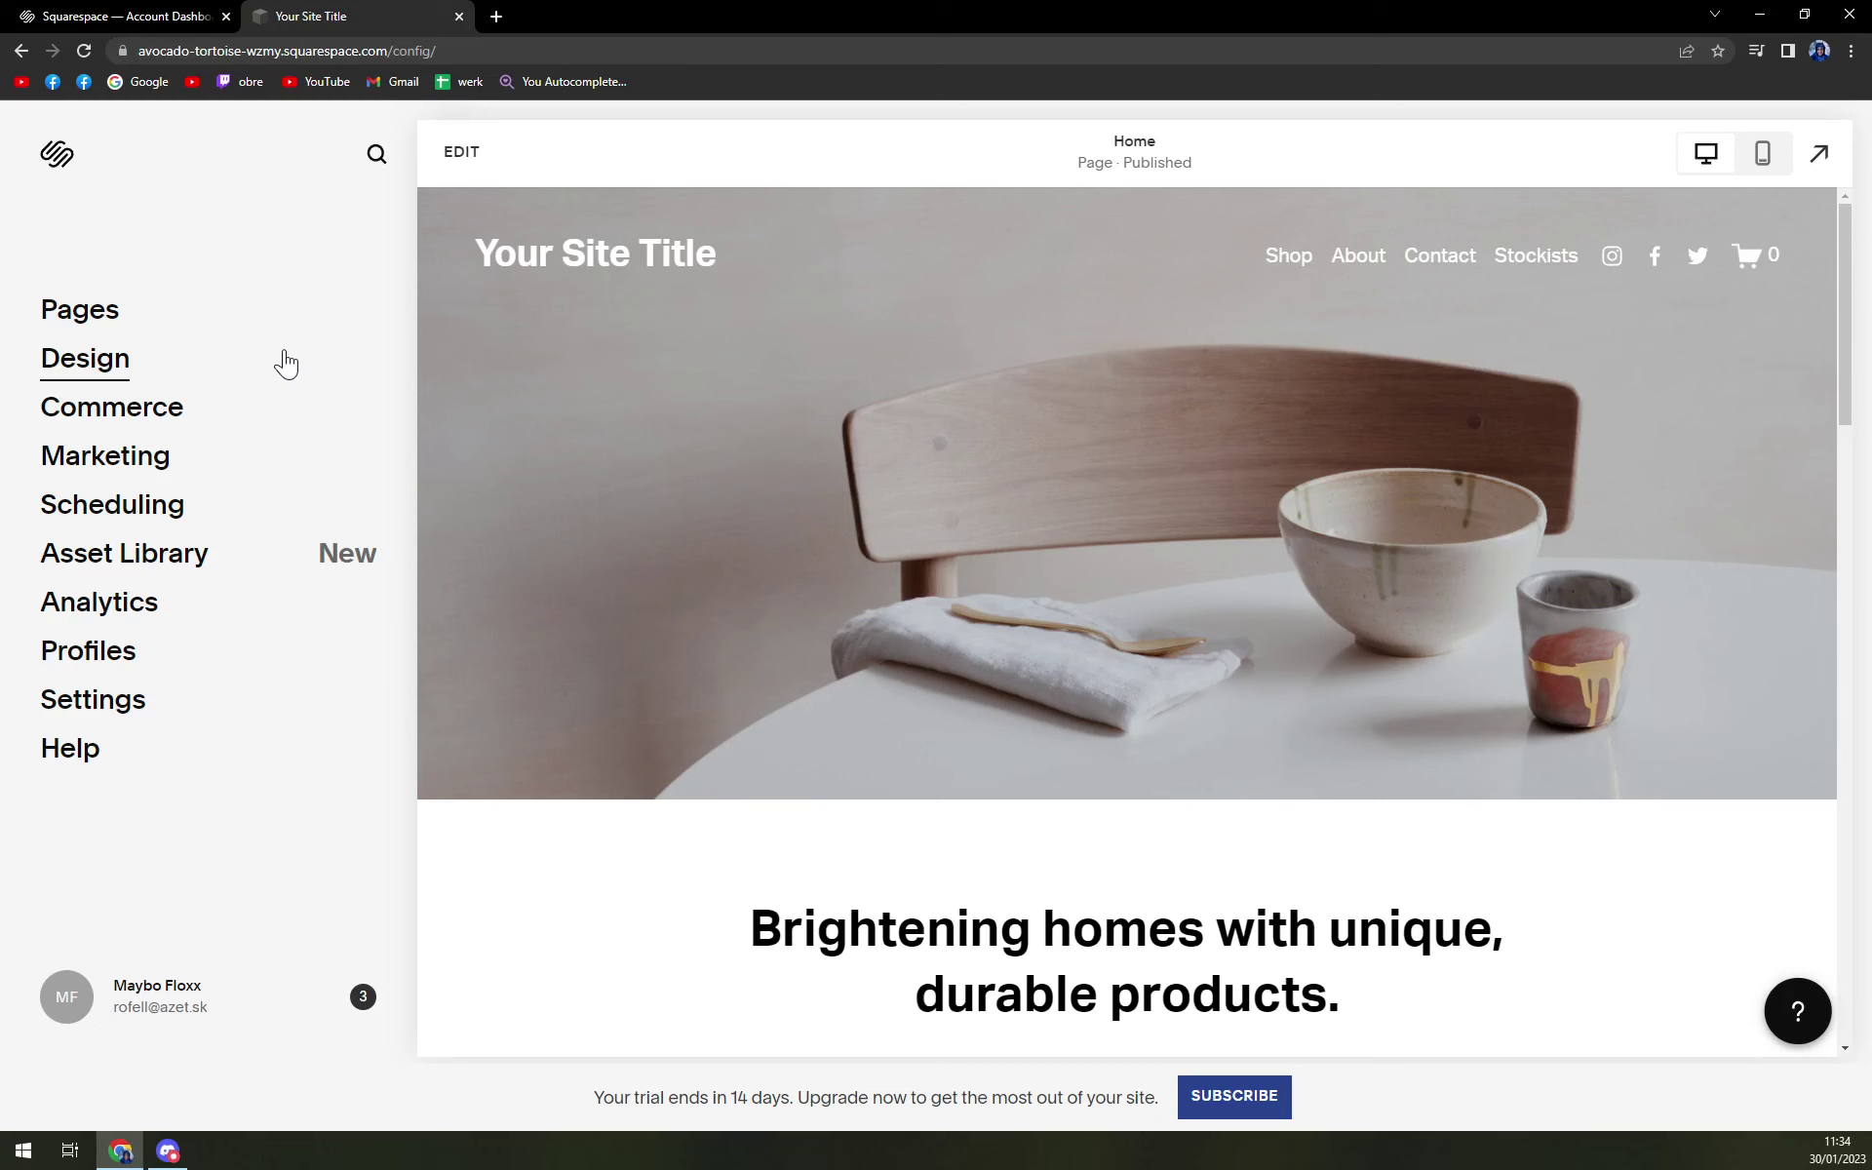
{"action": "left_click", "coordinate": [102, 409]}
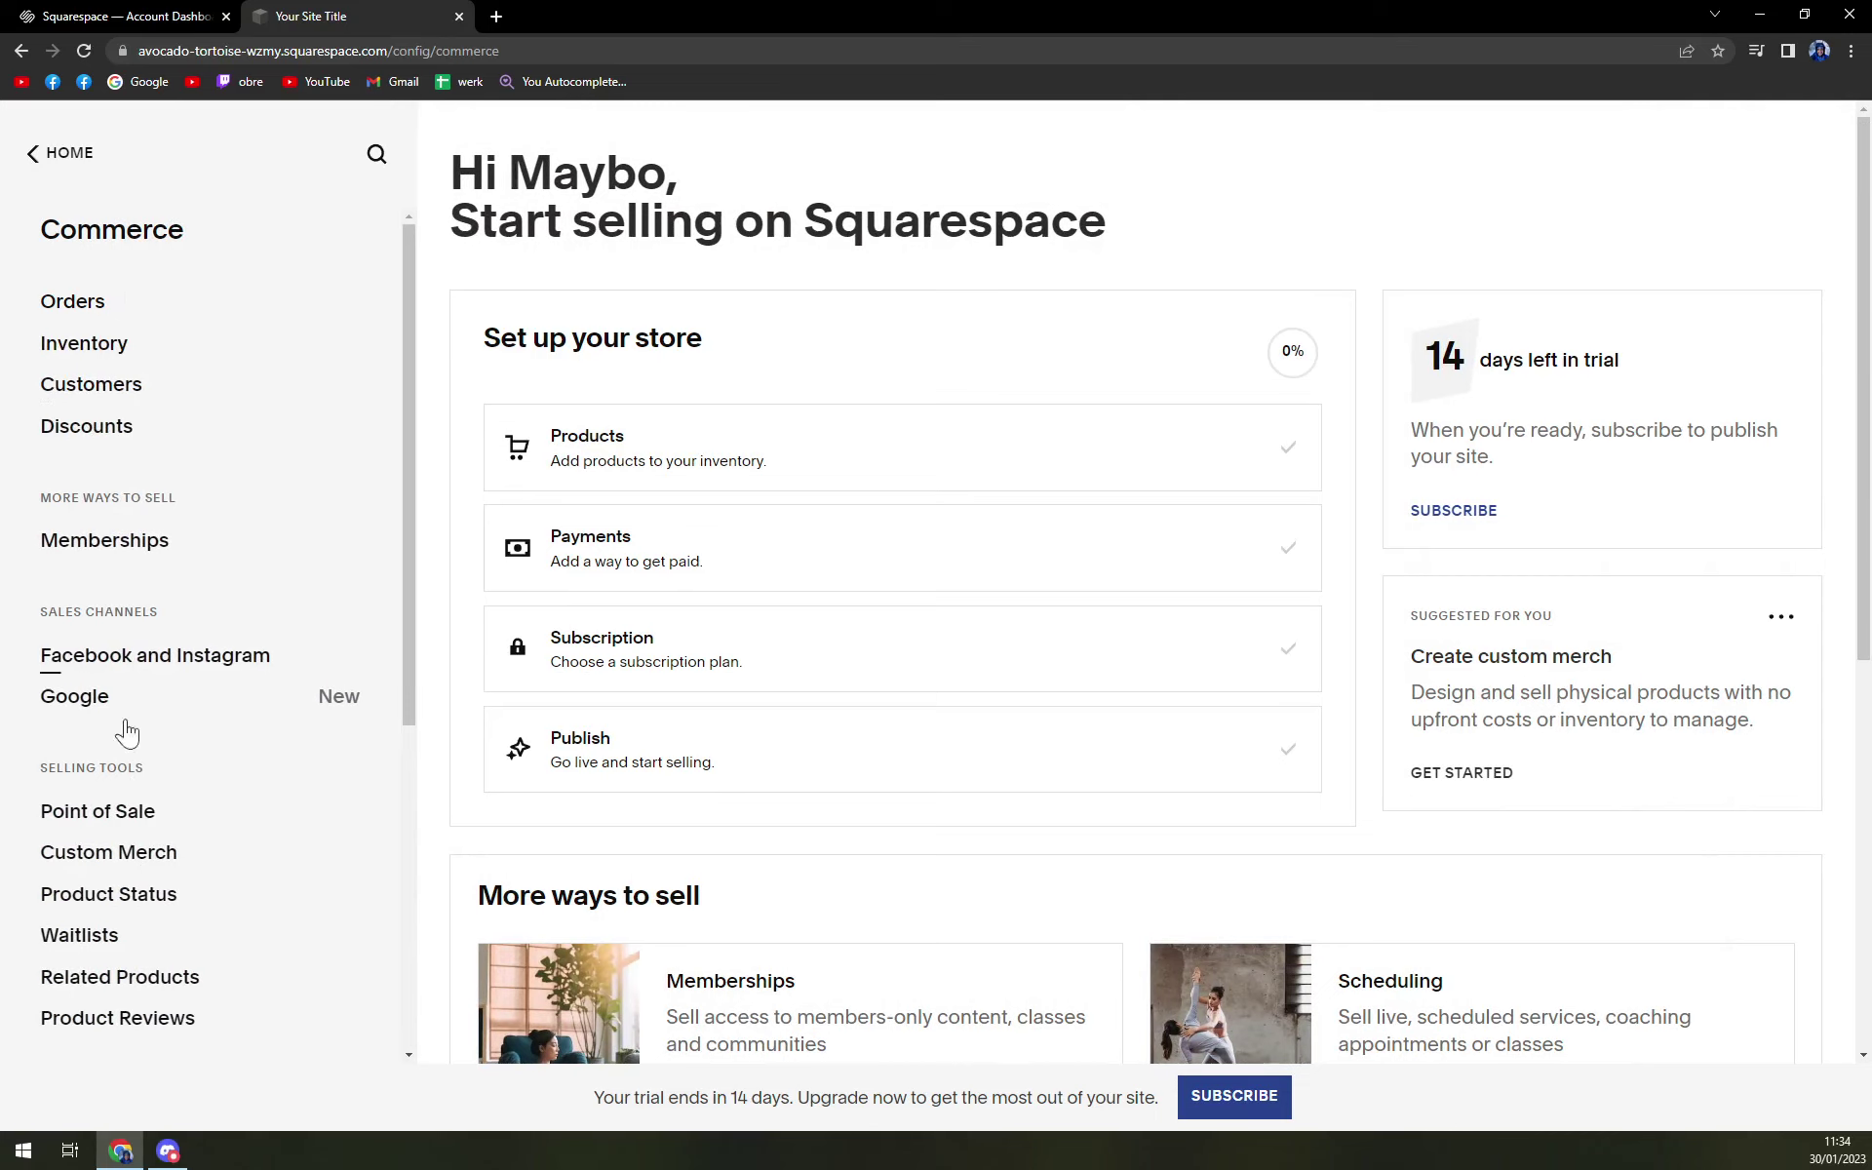
- Open Discounts, retry the list, check the Scheduled and Active tabs, and start a new discount
{"action": "left_click", "coordinate": [86, 439]}
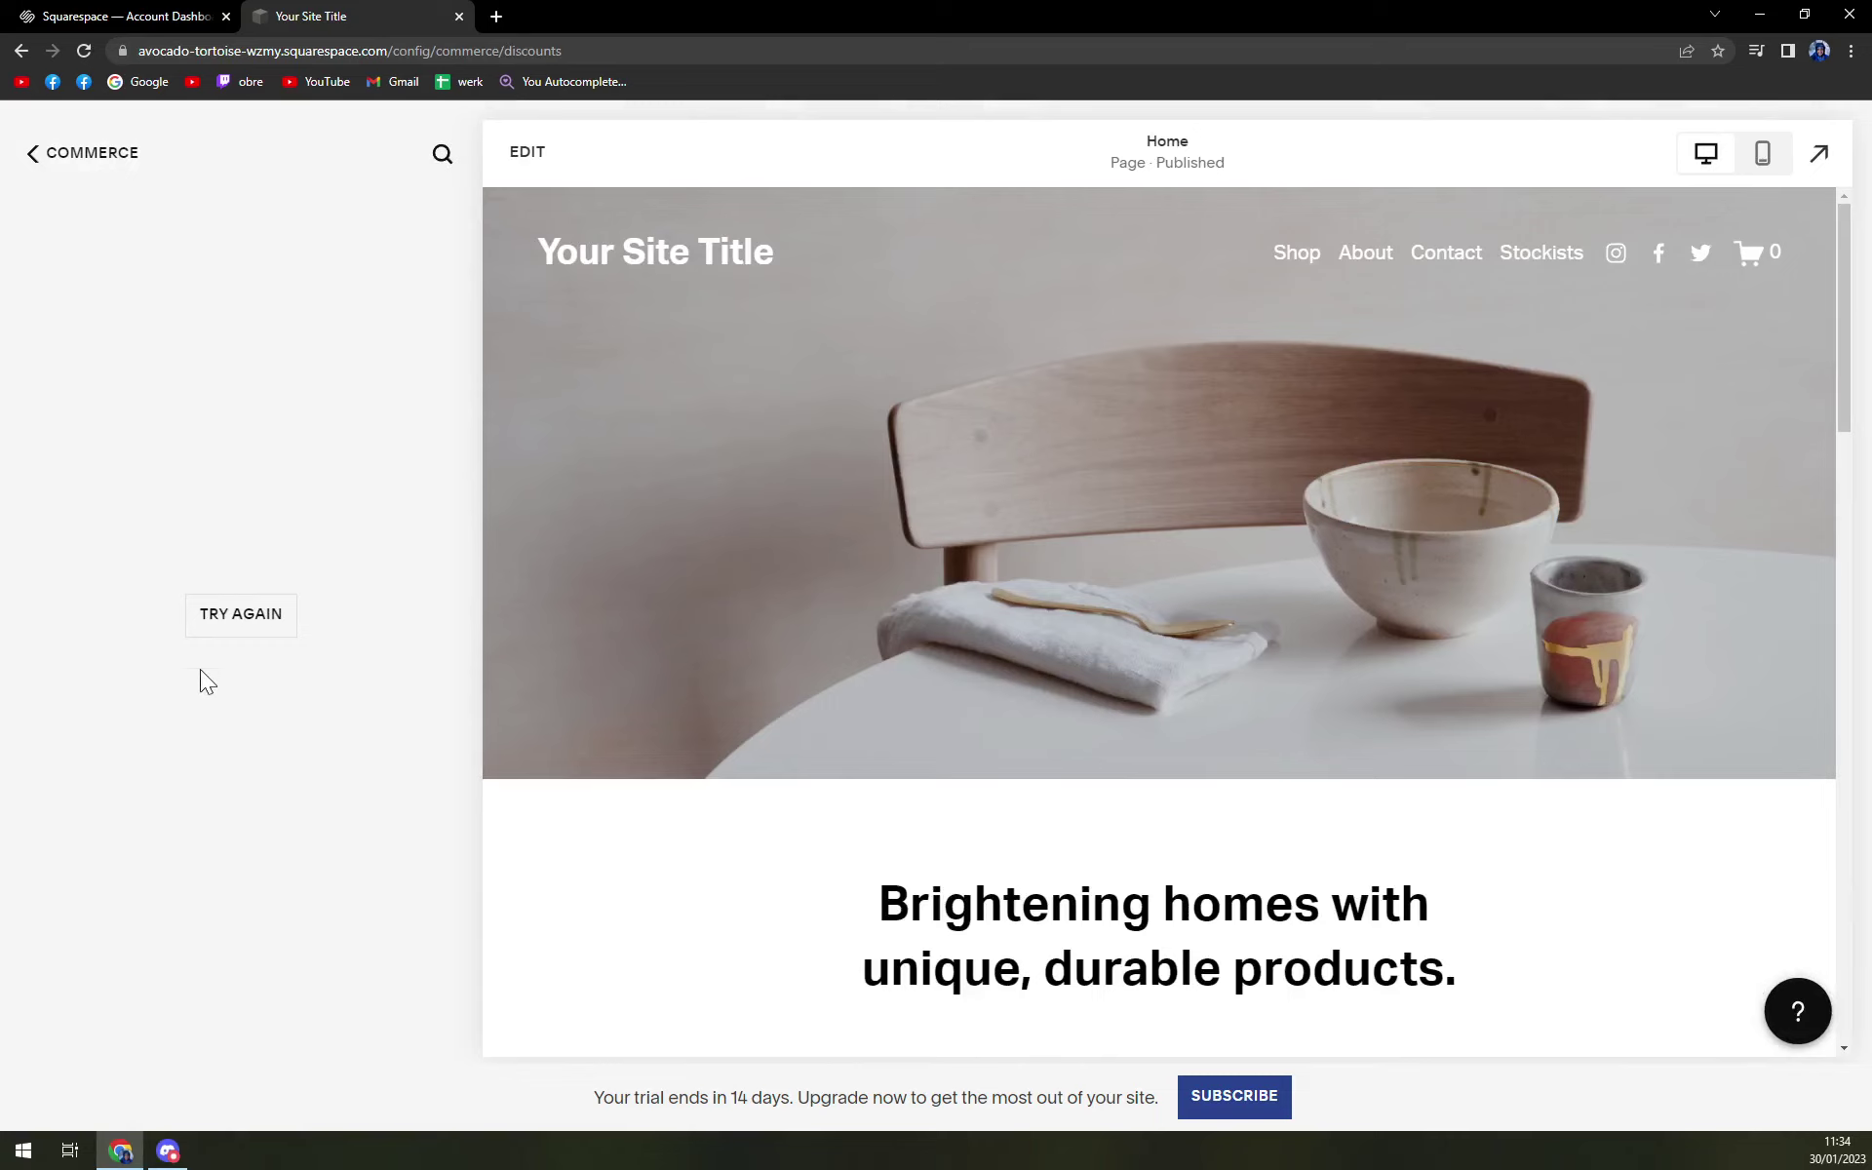
{"action": "left_click", "coordinate": [217, 624]}
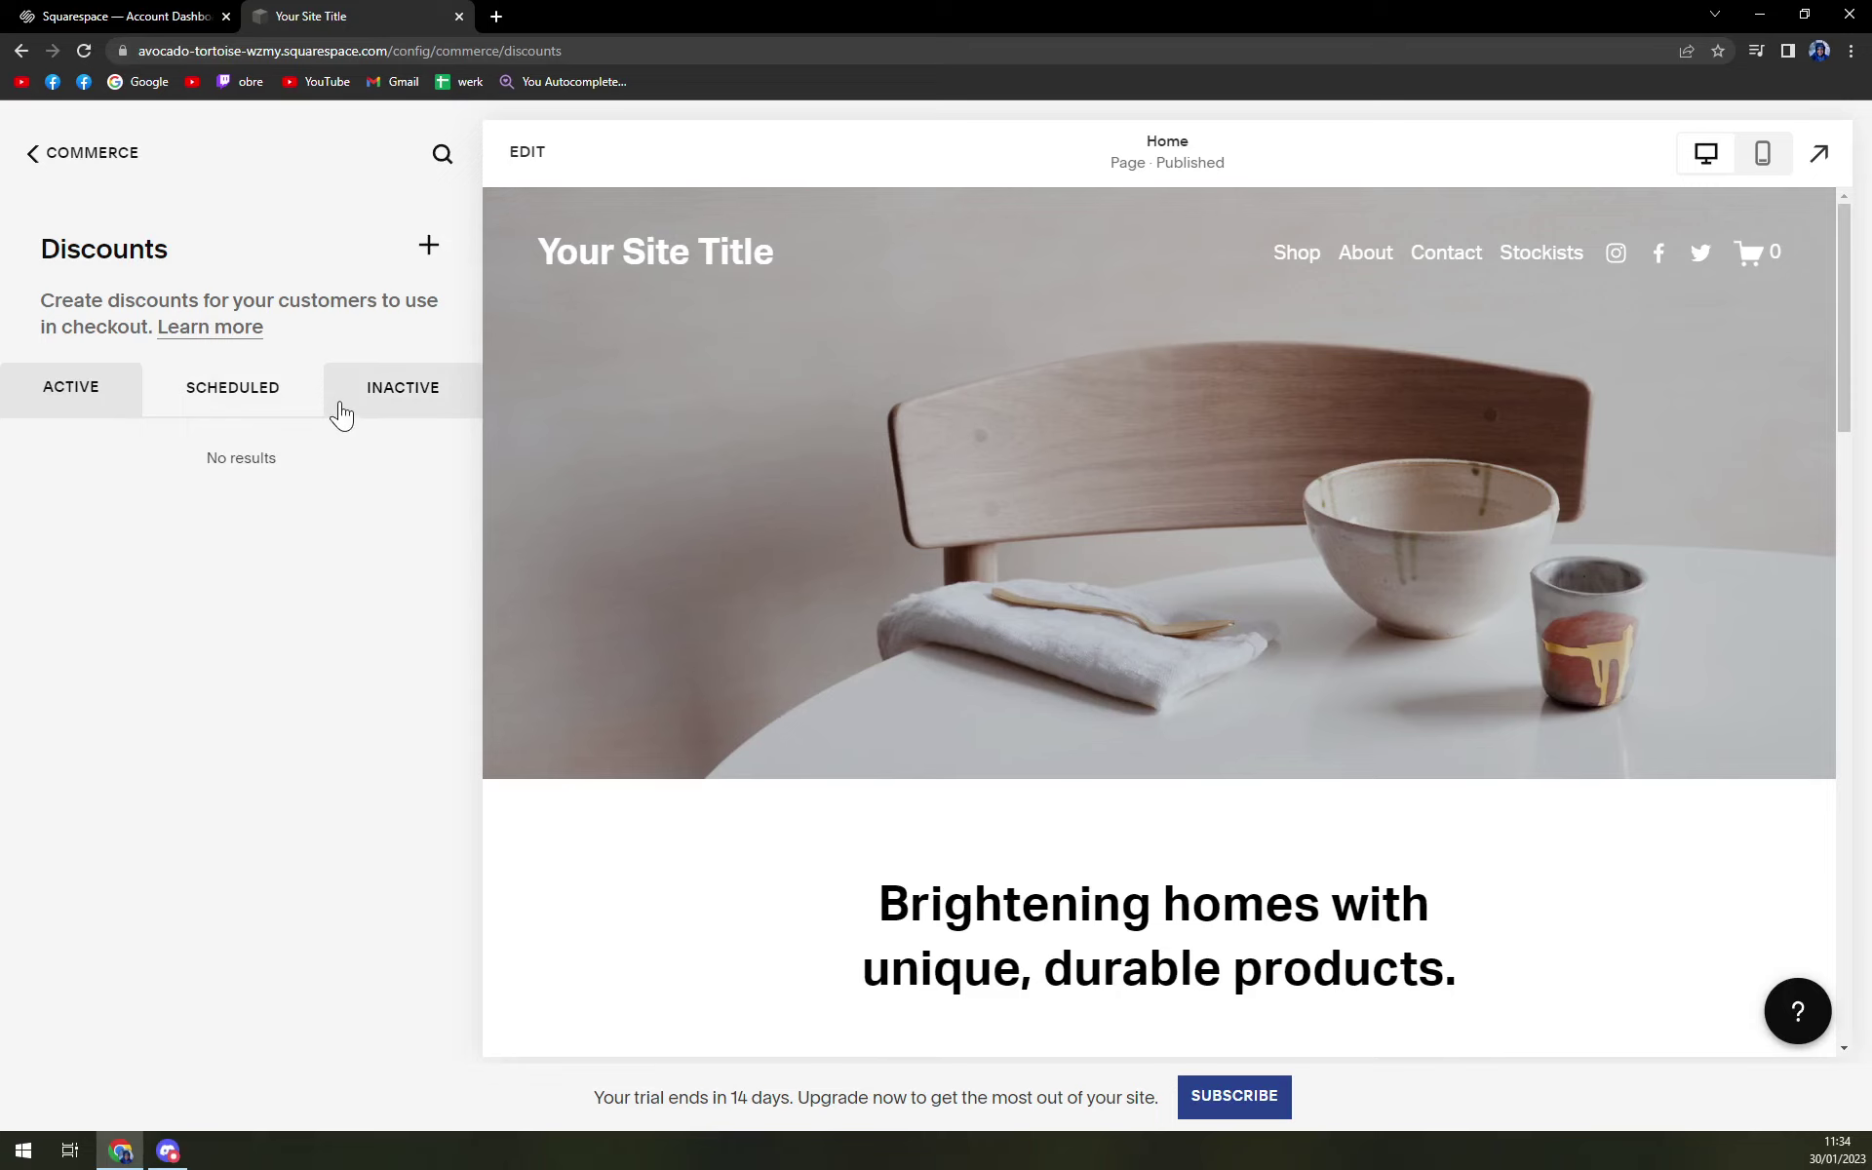
{"action": "left_click", "coordinate": [217, 409]}
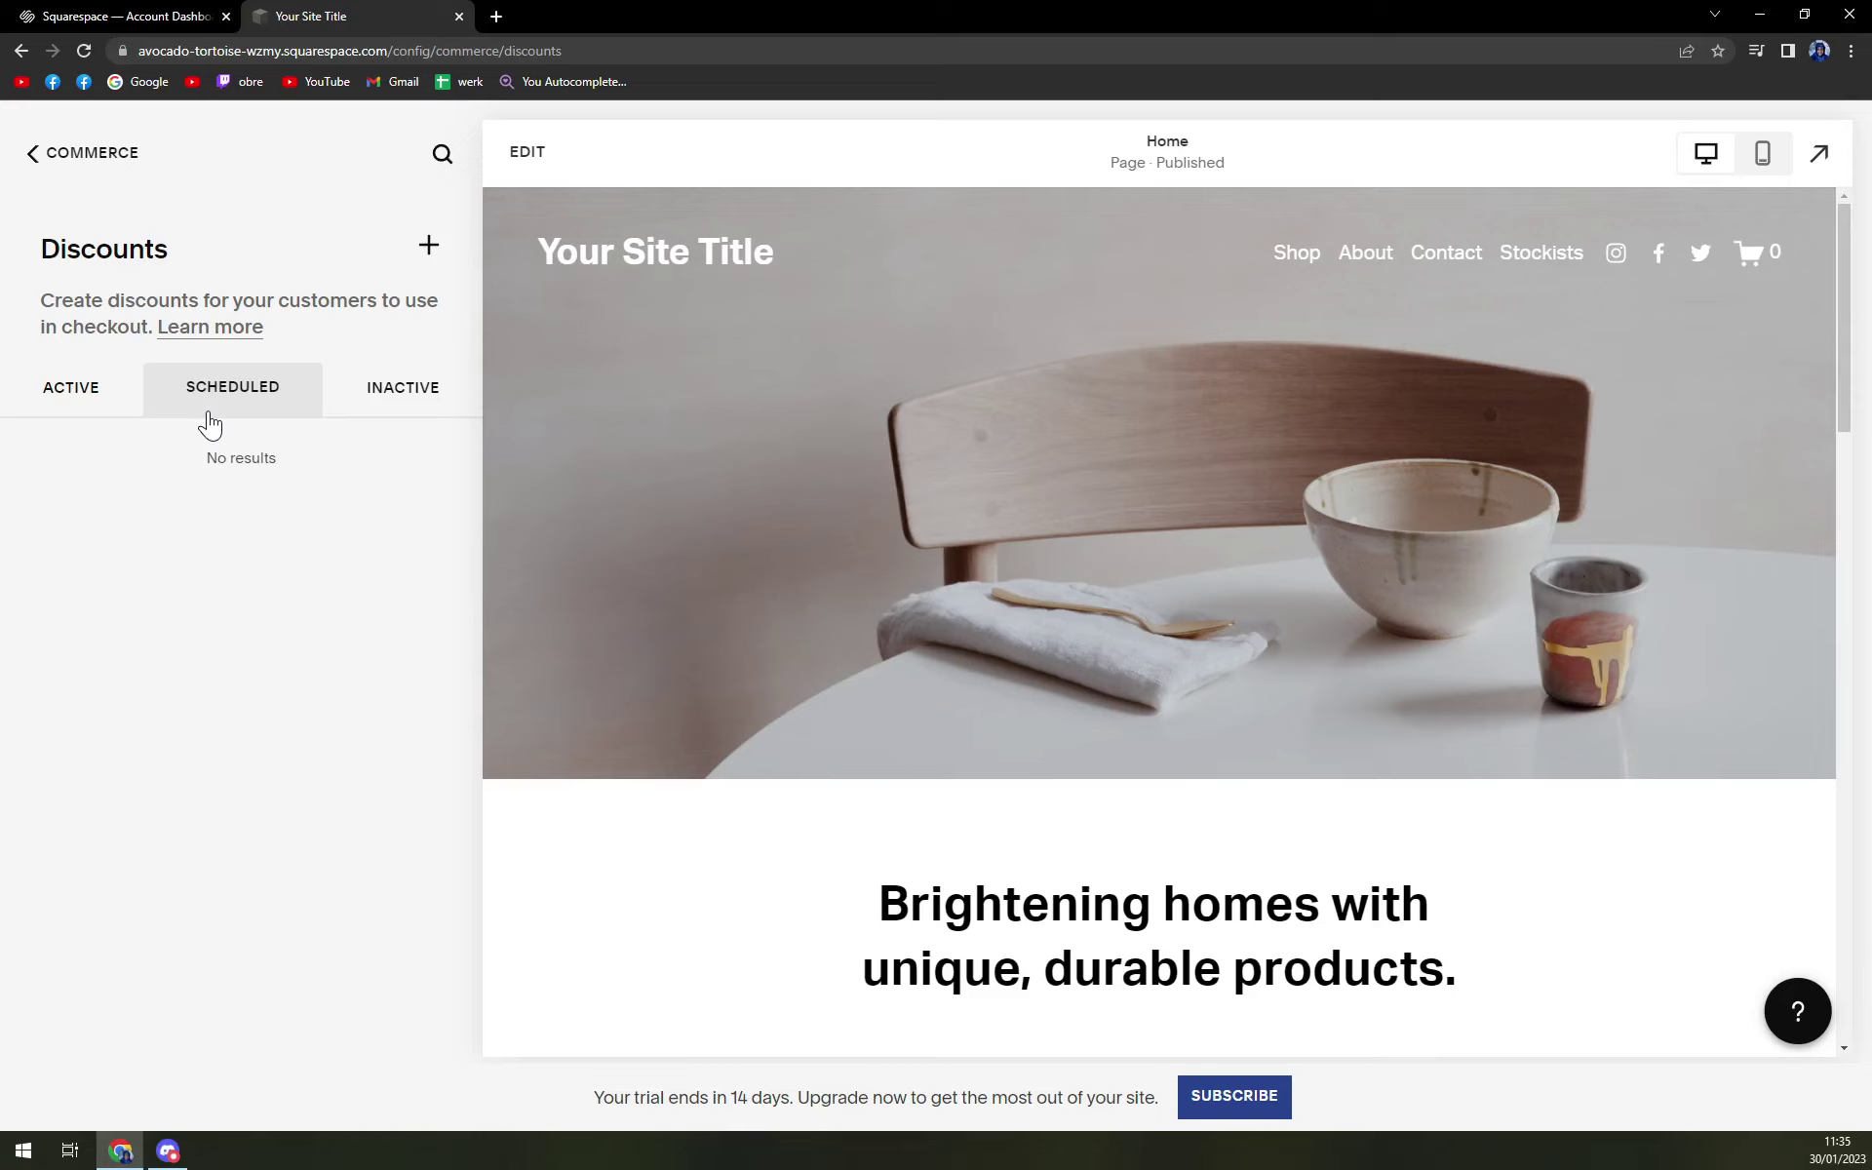
{"action": "left_click", "coordinate": [86, 407]}
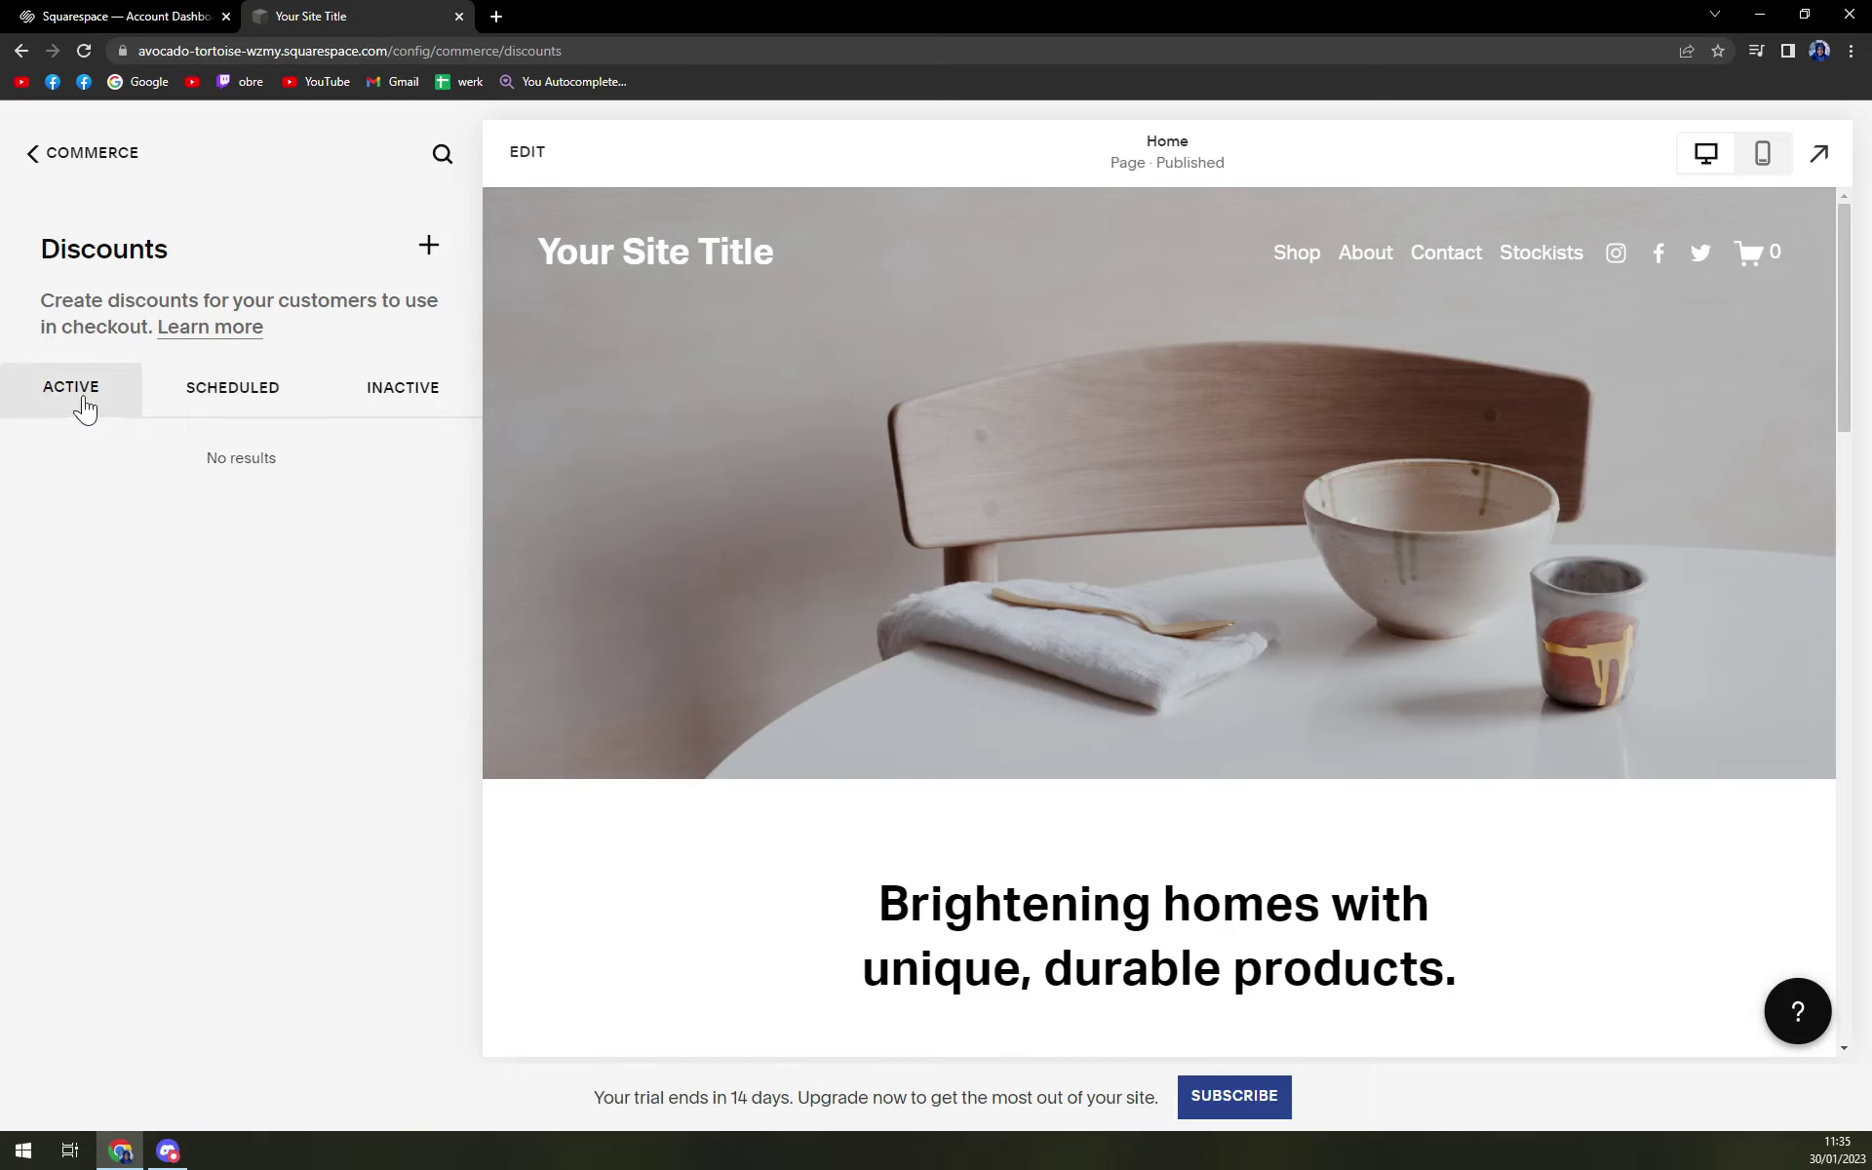
{"action": "left_click", "coordinate": [430, 244]}
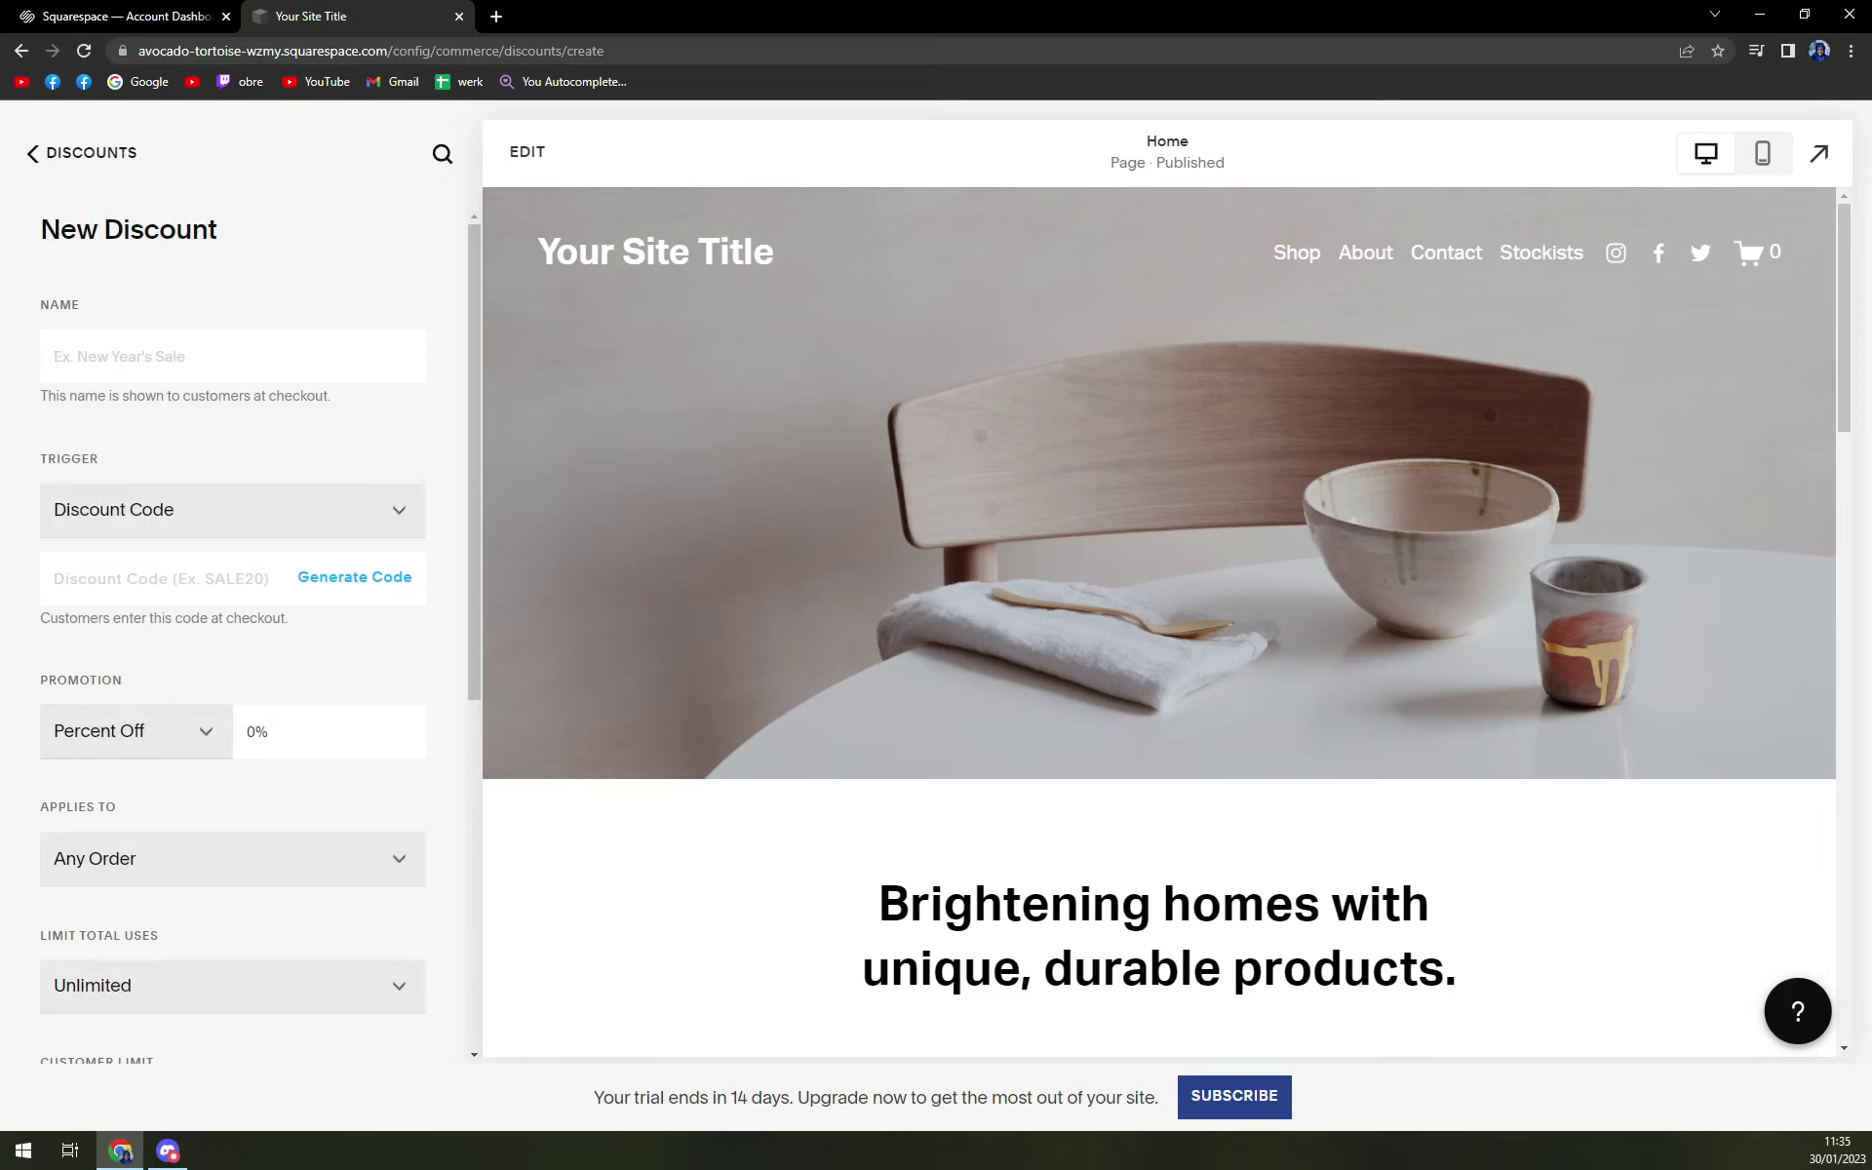
- Name the discount 'New Years Sale', keep the Discount Code trigger, and generate a random code
{"action": "type", "text": "New Years"}
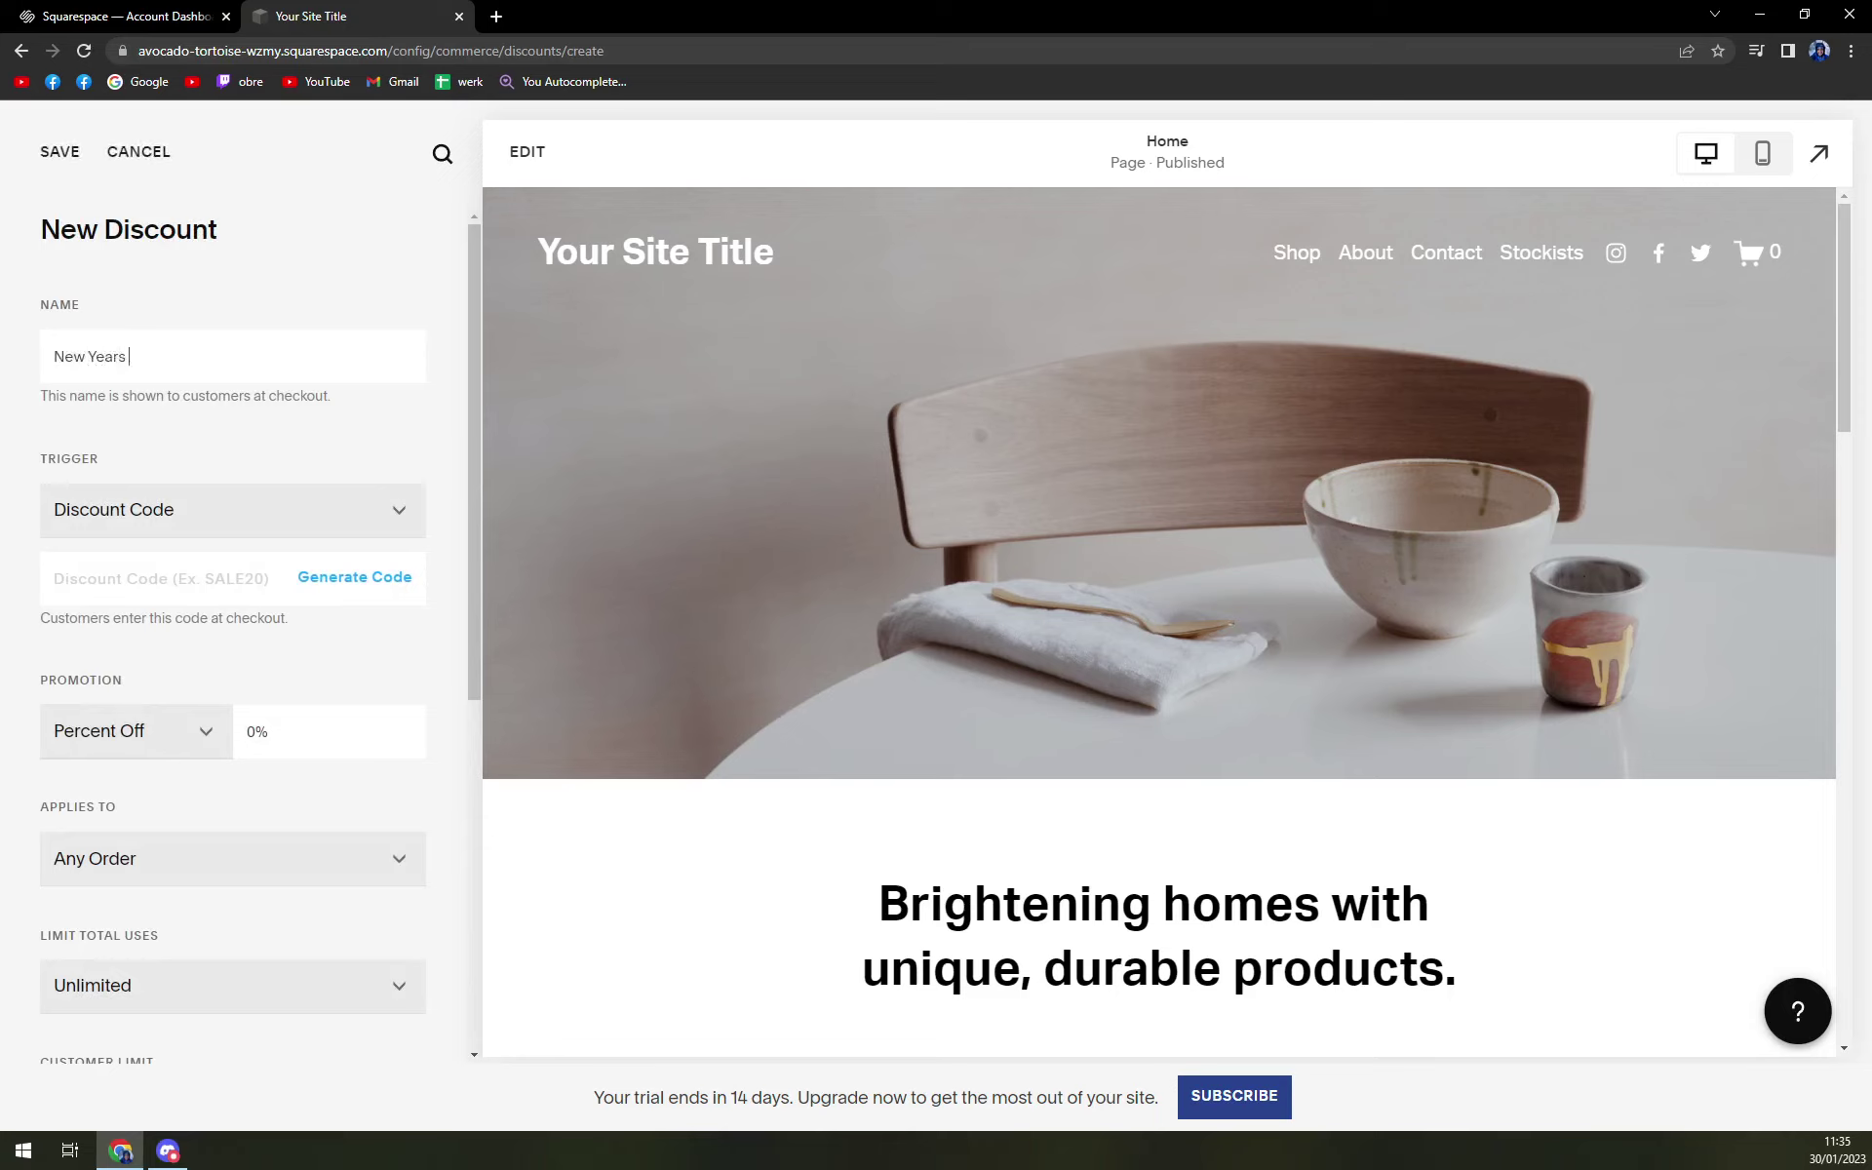
{"action": "type", "text": " Sale"}
{"action": "left_click", "coordinate": [180, 527]}
{"action": "left_click", "coordinate": [175, 534]}
{"action": "left_click", "coordinate": [314, 583]}
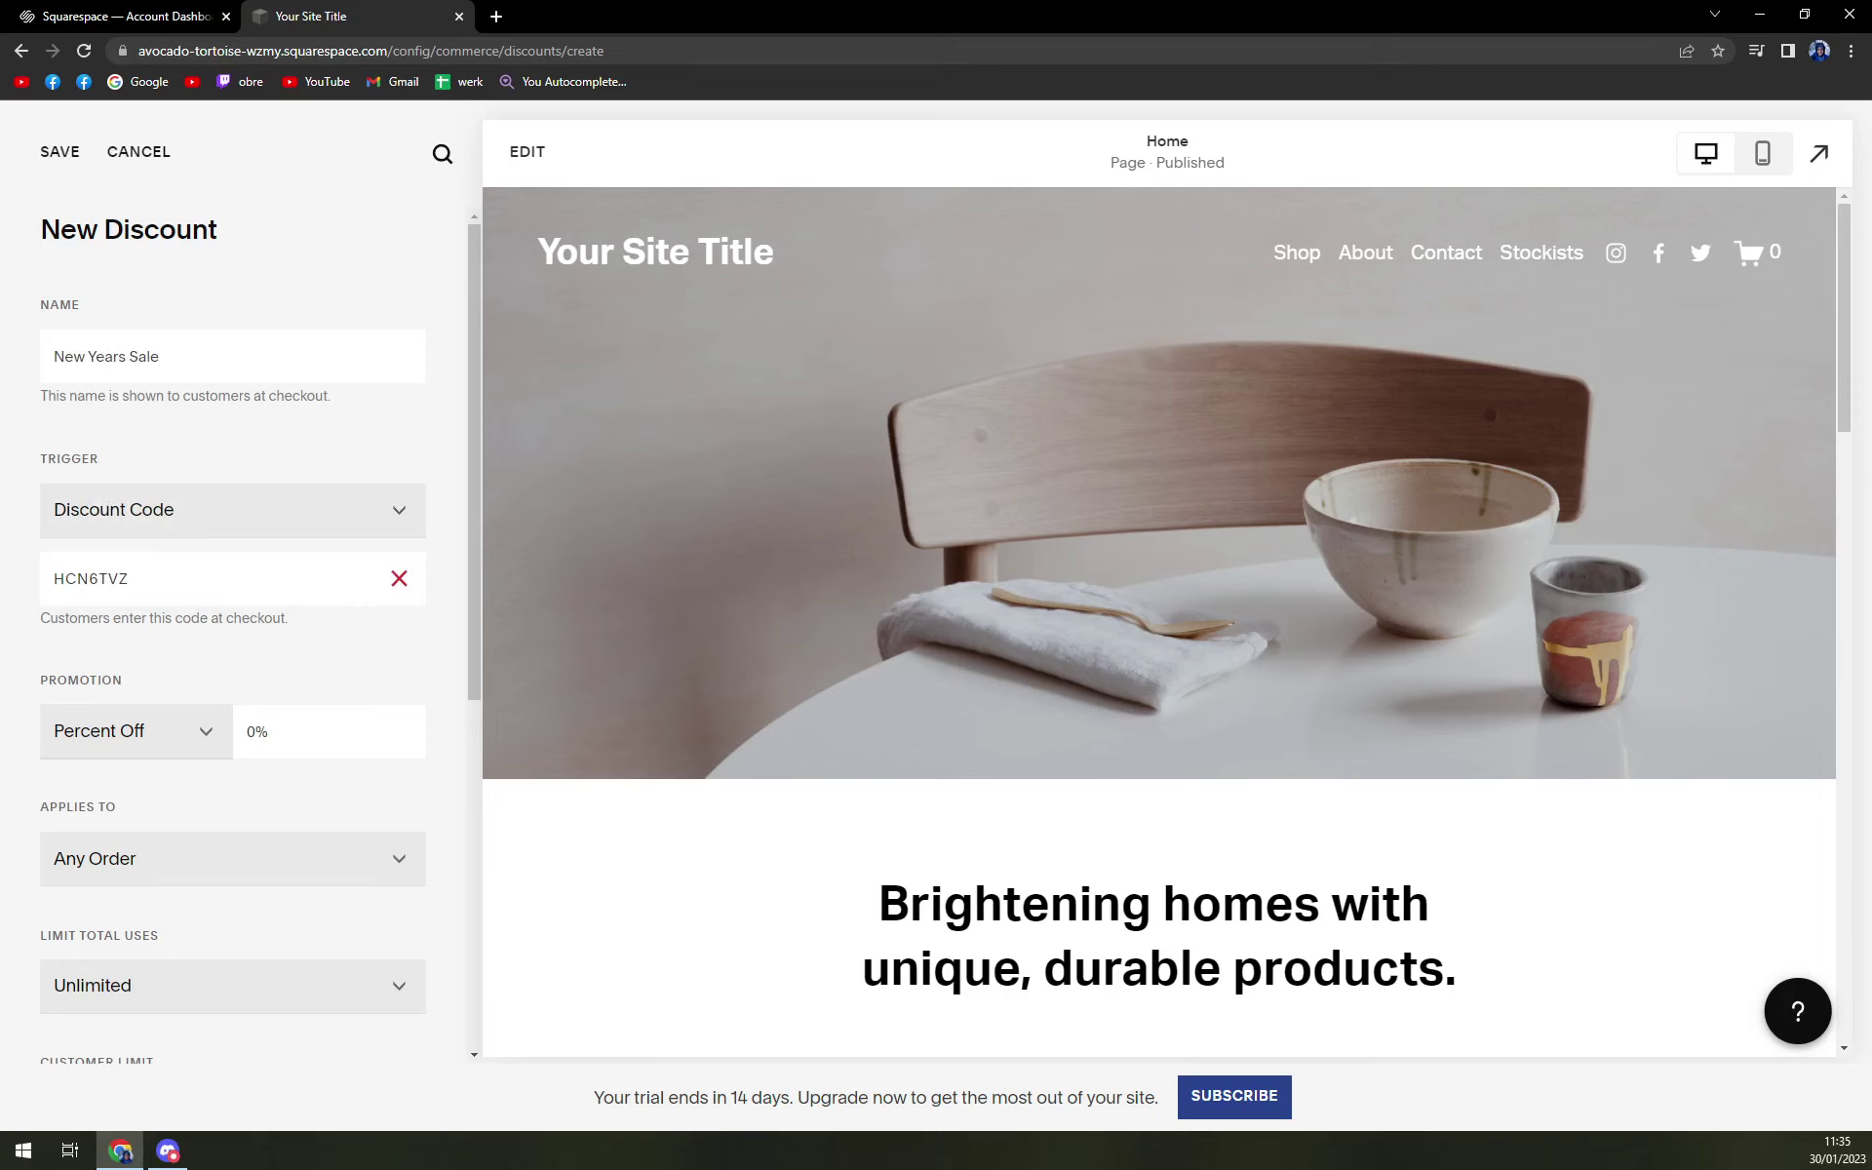
{"action": "scroll", "coordinate": [291, 534], "scroll_direction": "down", "scroll_amount": 3}
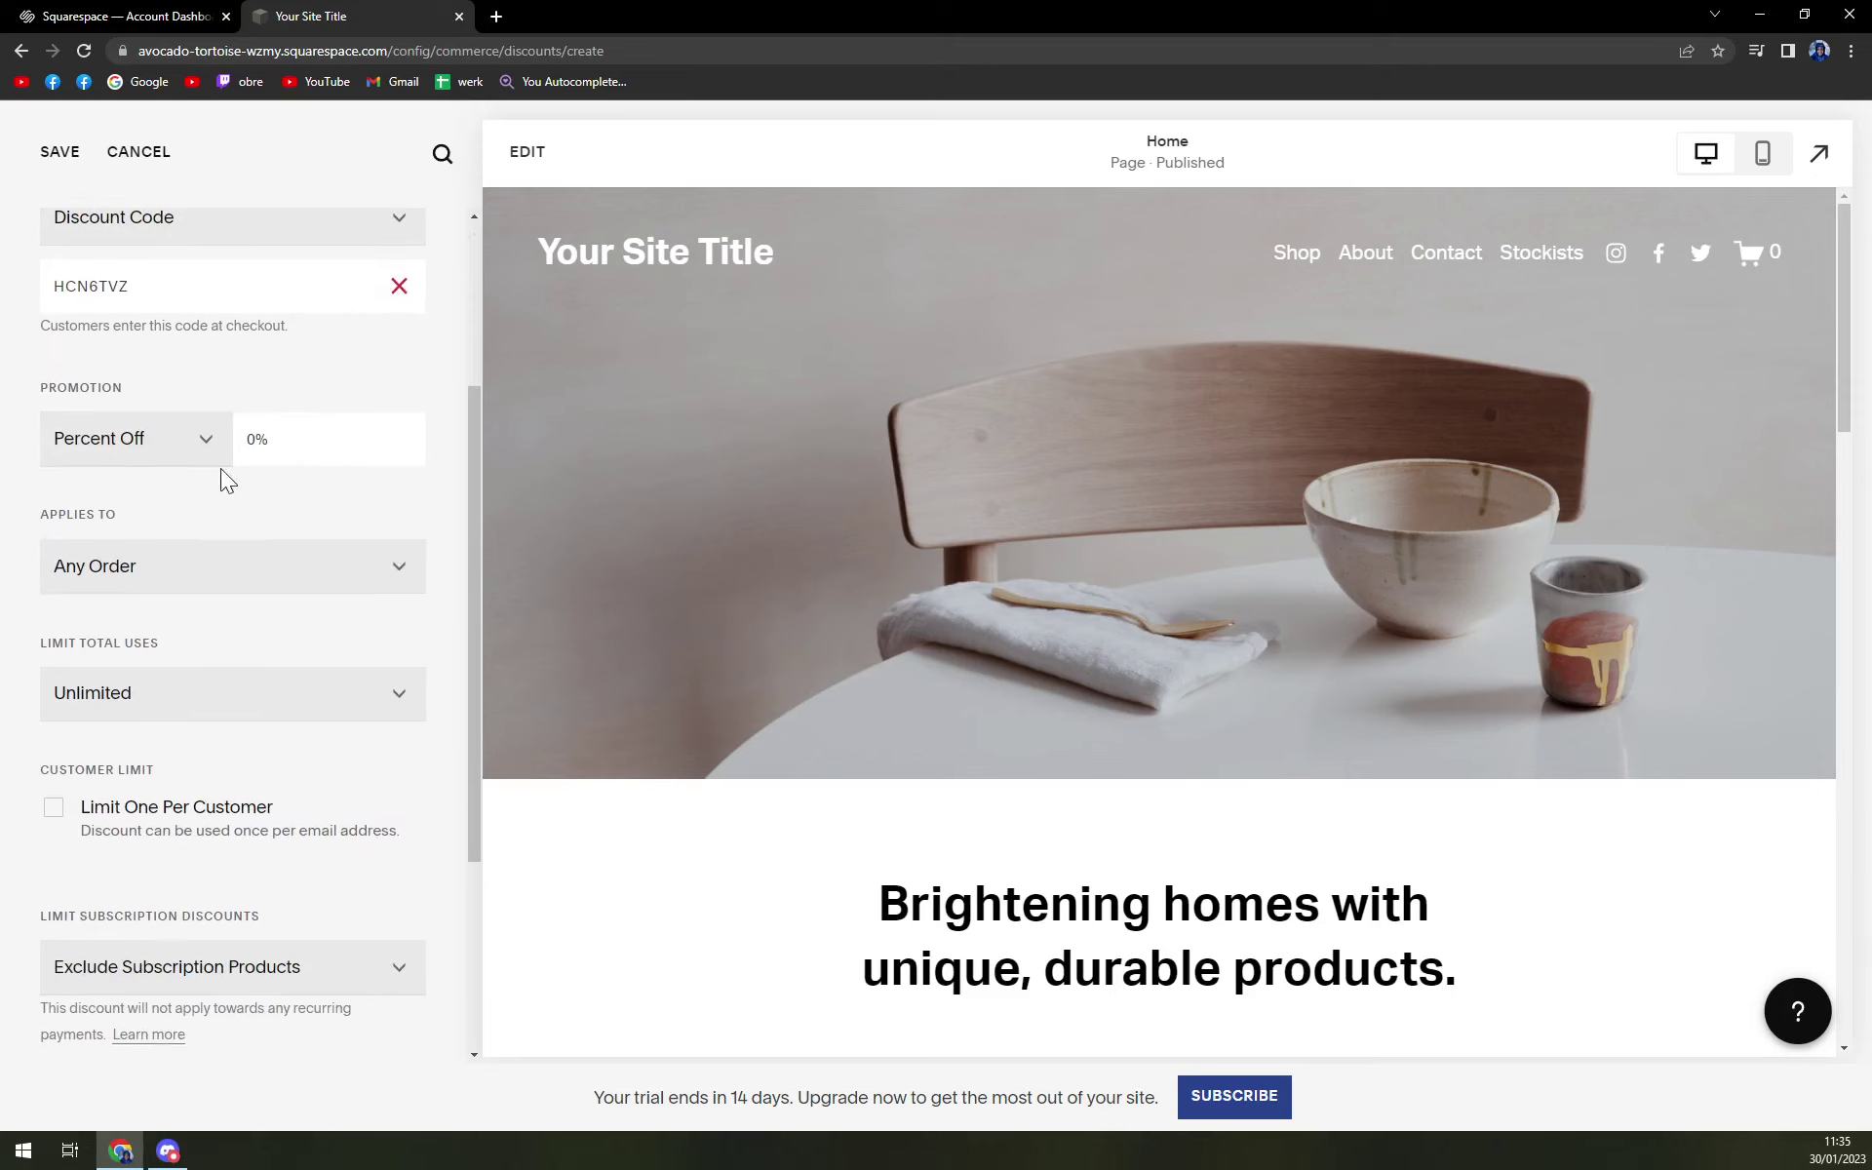
- Try the Amount Off, Free Shipping and Percent Off promotion types, then clear the value
{"action": "left_click", "coordinate": [188, 446]}
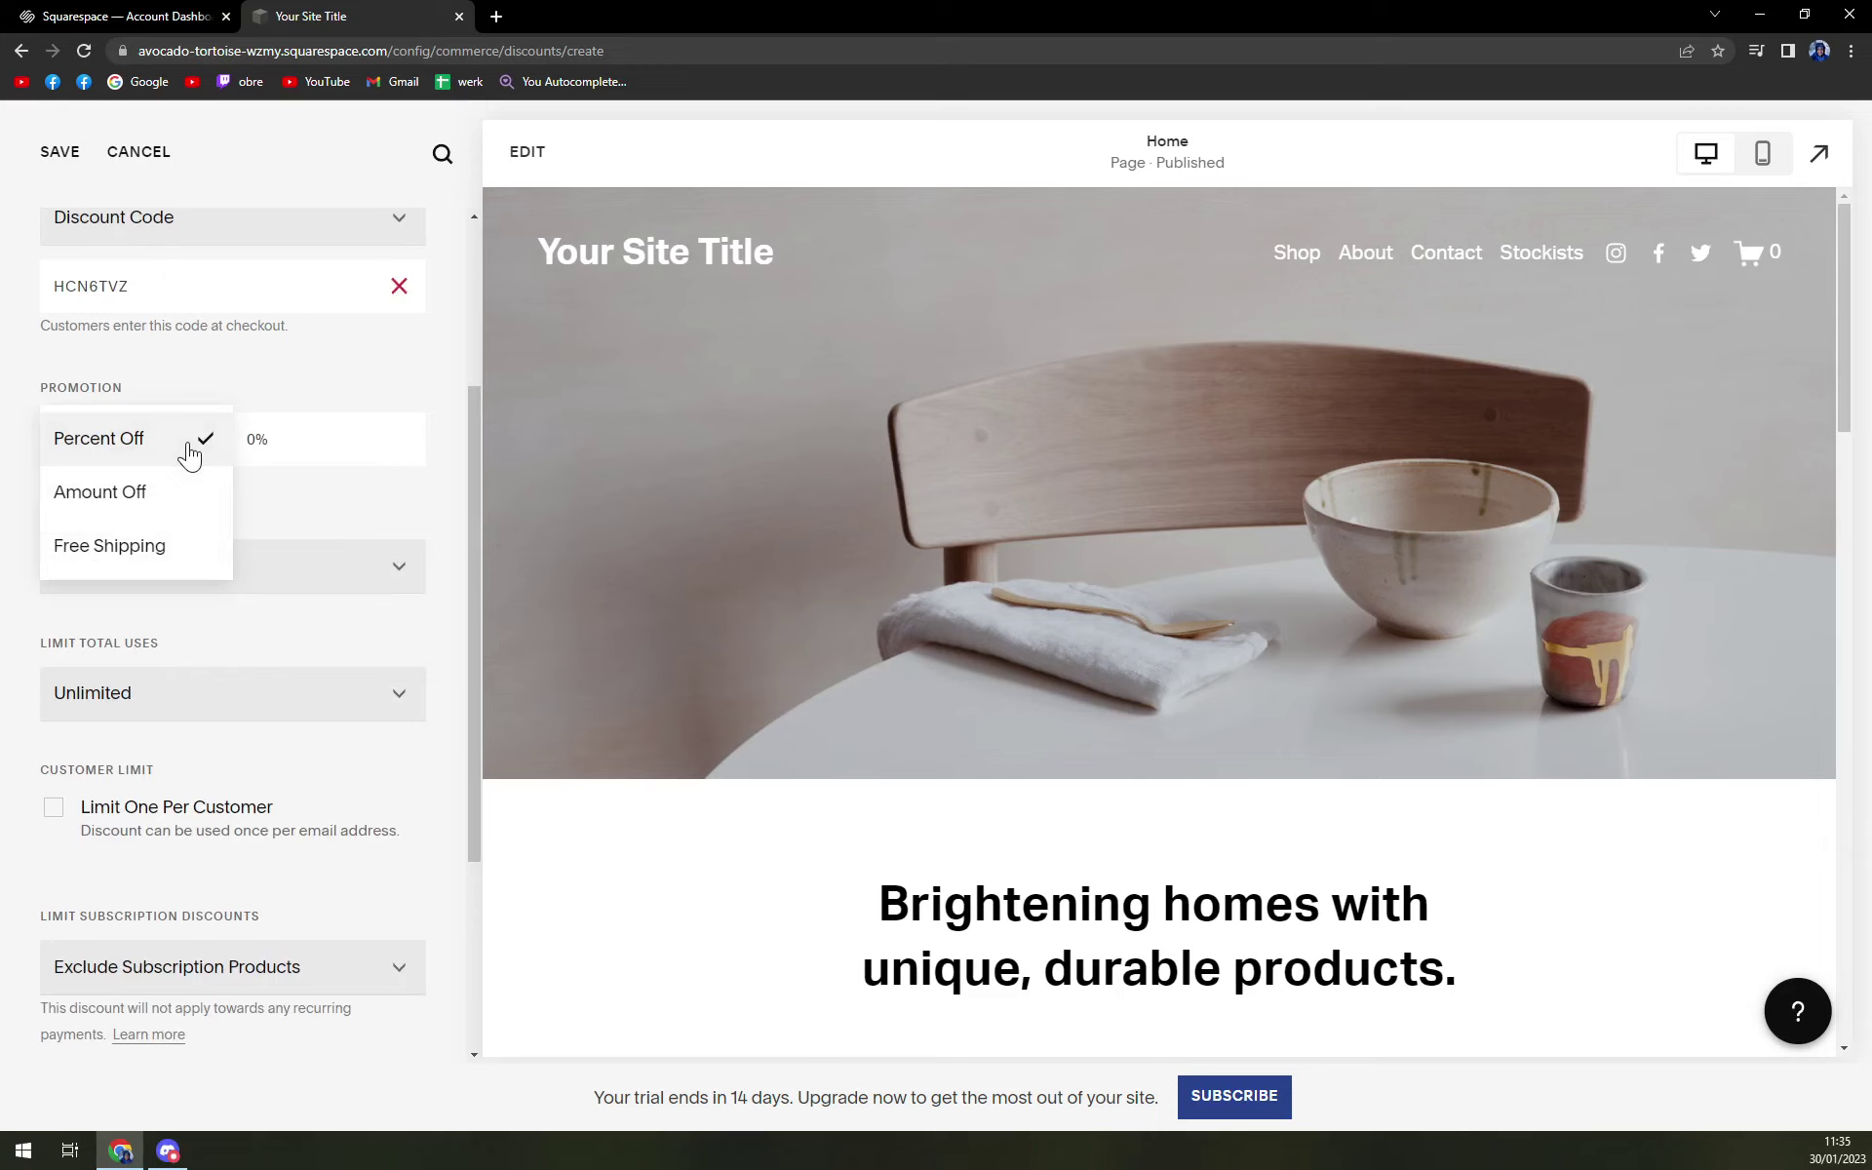
{"action": "left_click", "coordinate": [164, 501]}
{"action": "left_click", "coordinate": [172, 456]}
{"action": "left_click", "coordinate": [136, 493]}
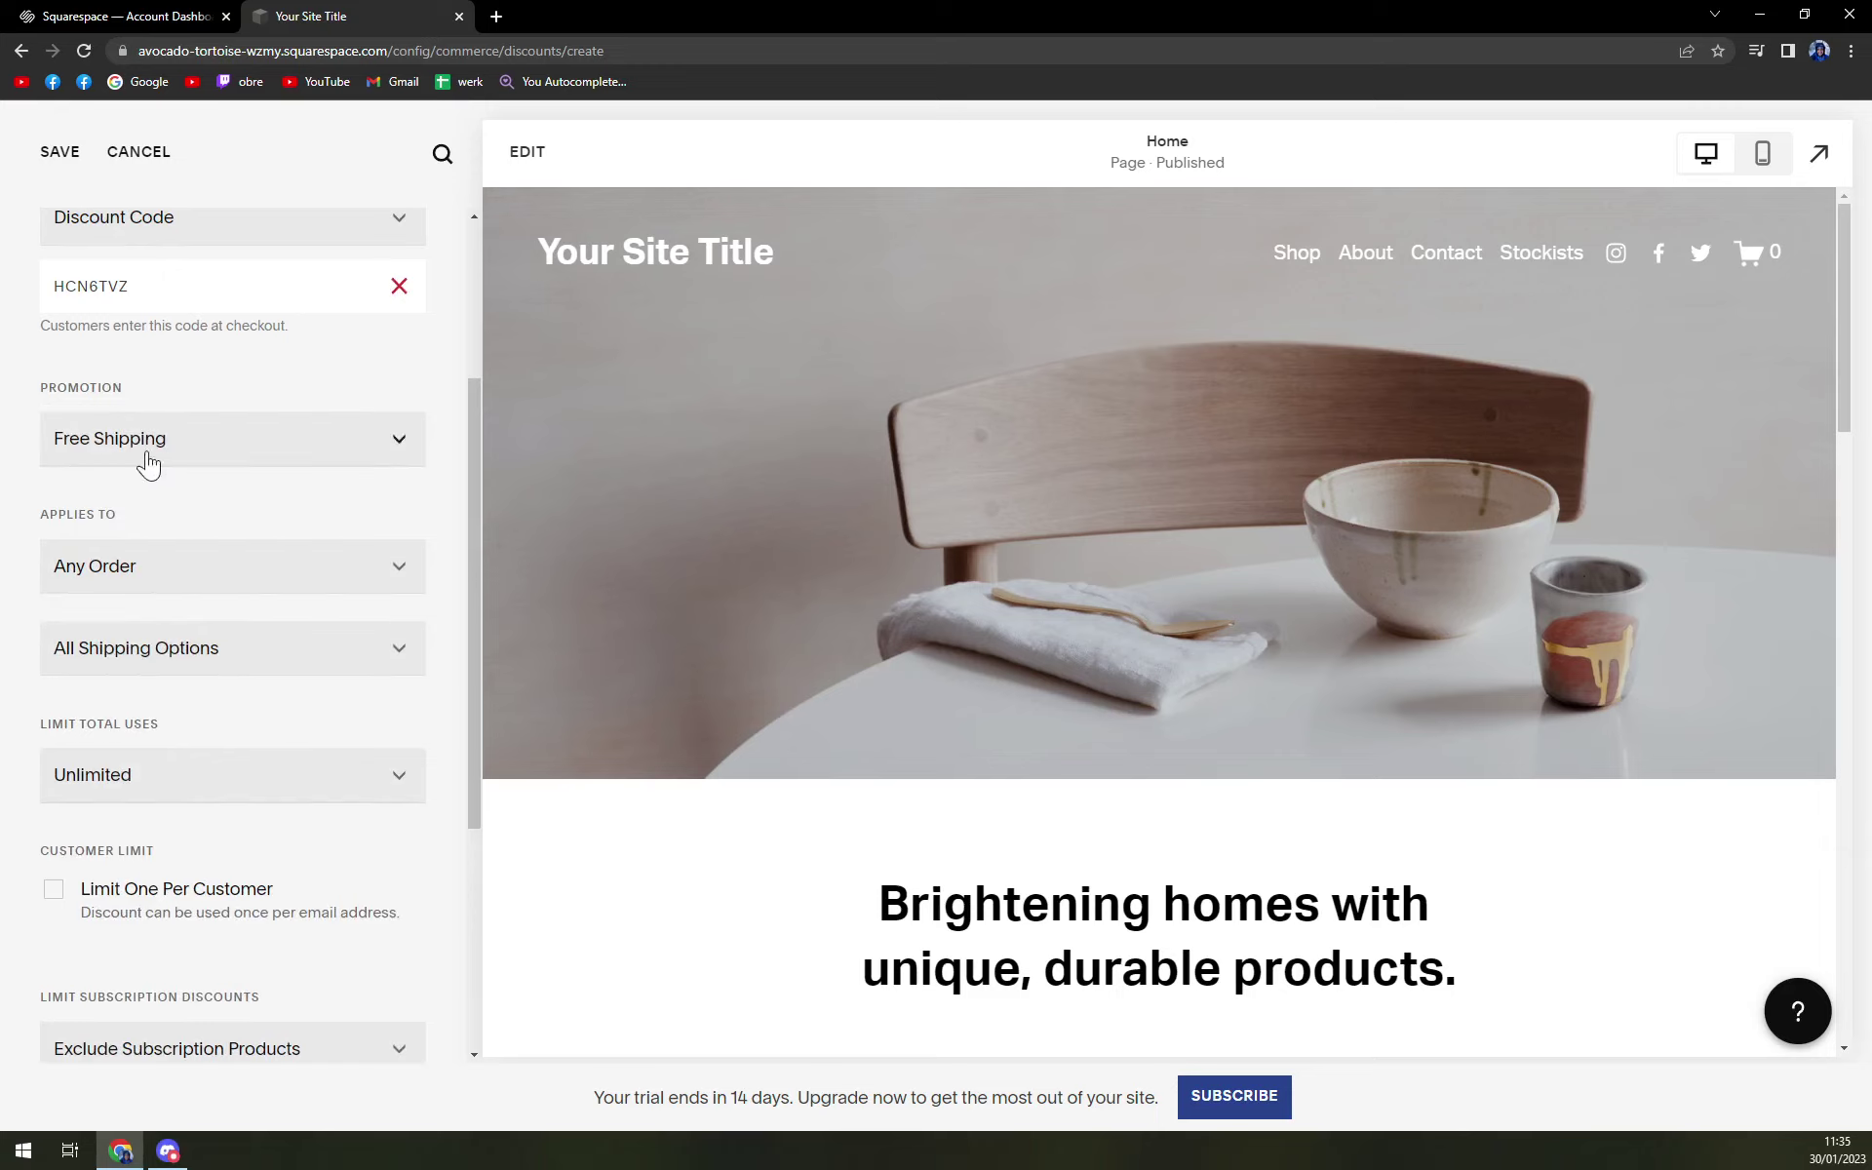
{"action": "left_click", "coordinate": [148, 465]}
{"action": "left_click", "coordinate": [111, 332]}
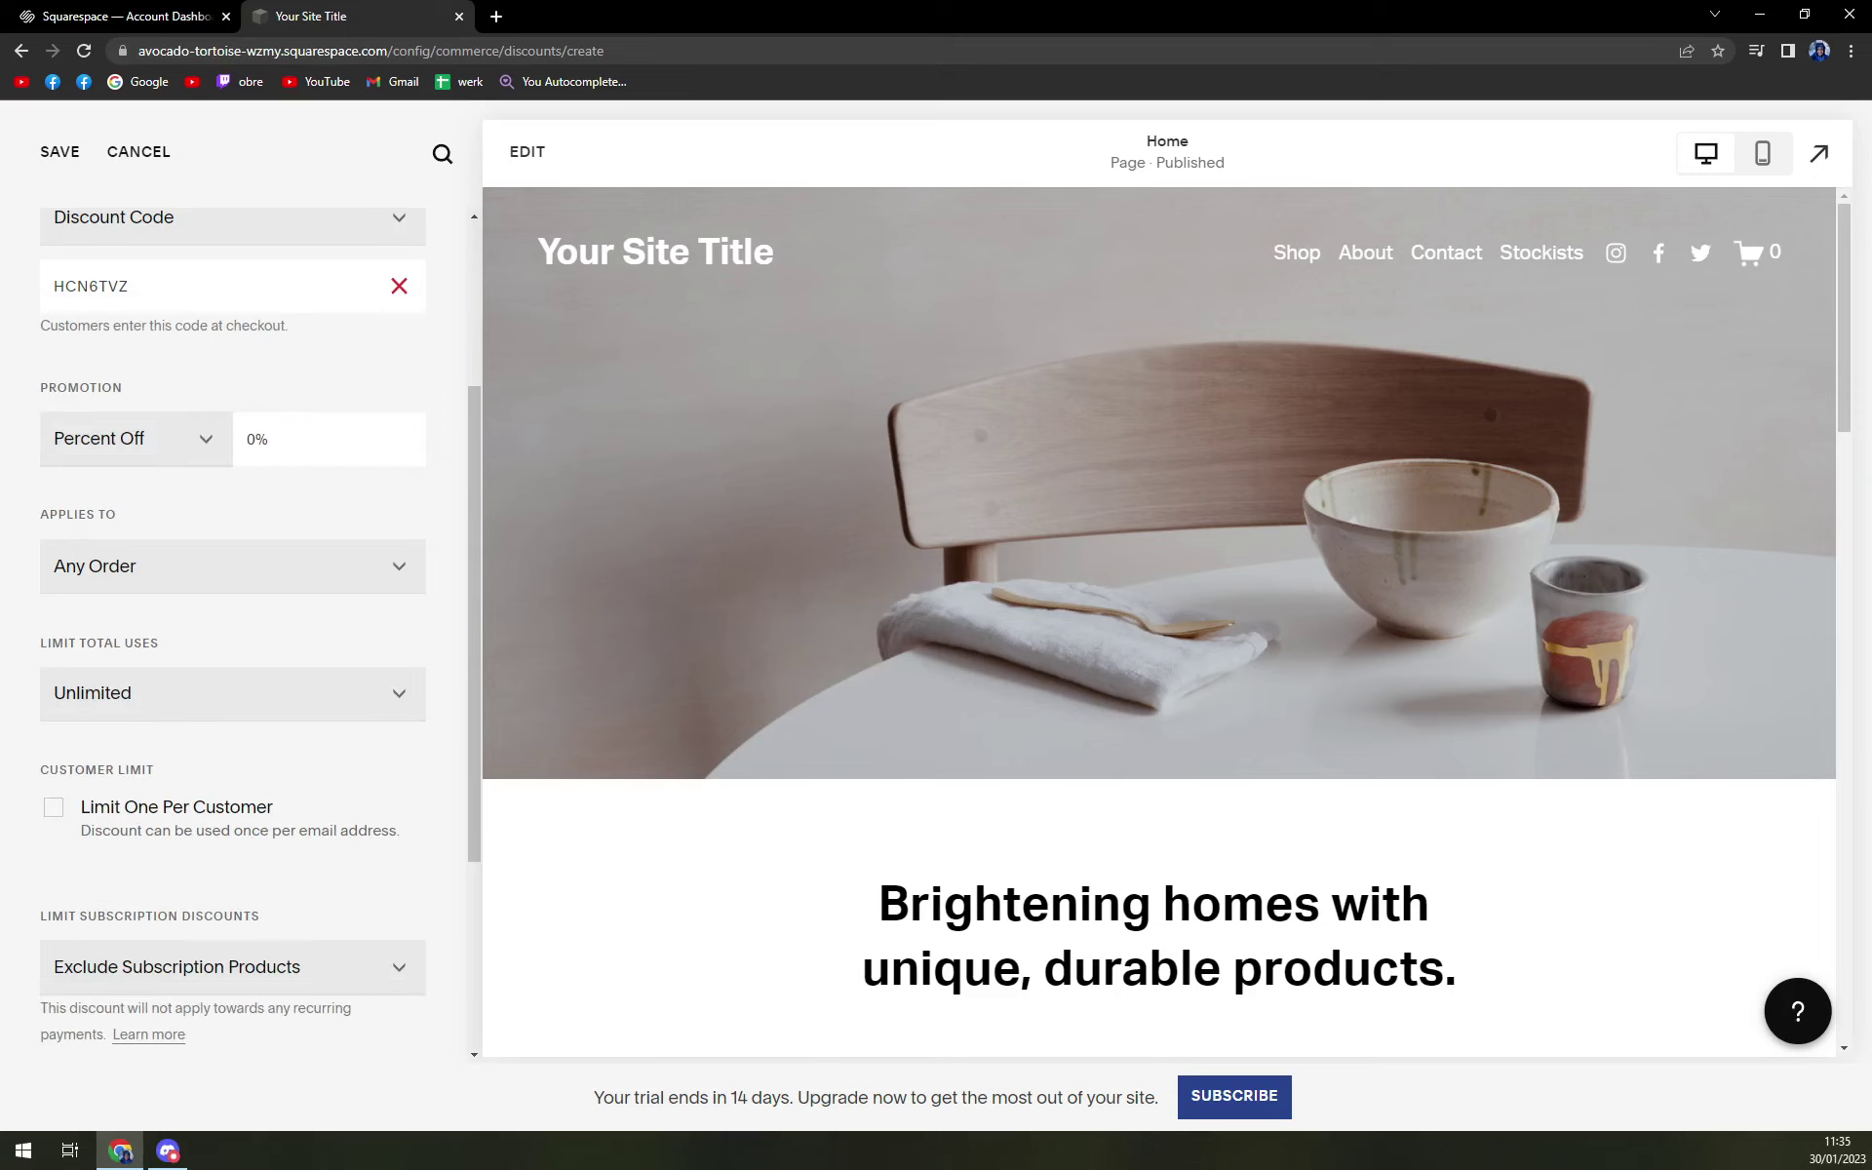
{"action": "double_click", "coordinate": [252, 438]}
{"action": "left_click", "coordinate": [252, 439]}
{"action": "key", "text": "BackSpace"}
- Switch between Amount Off and Percent Off, fixing a mistyped amount and resetting the value to 0
{"action": "left_click", "coordinate": [207, 442]}
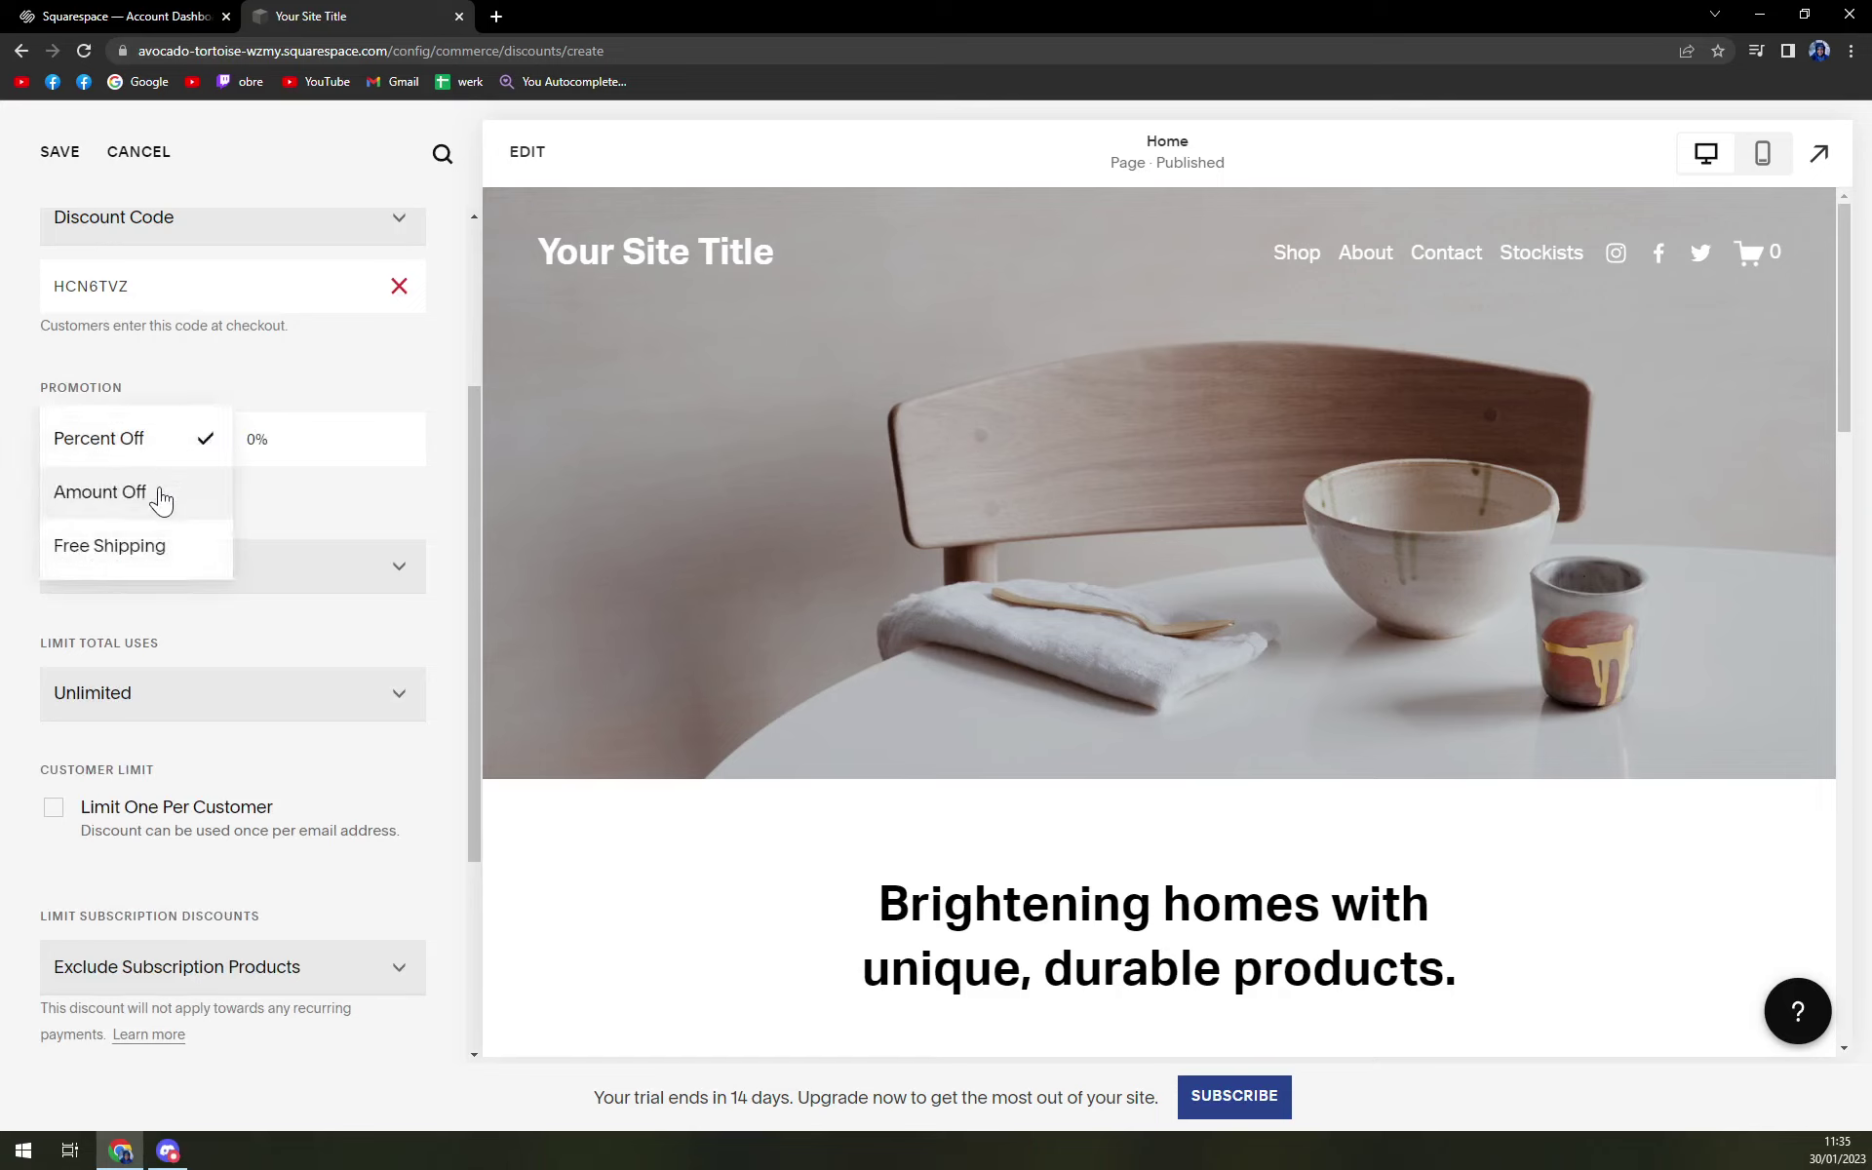
{"action": "left_click", "coordinate": [100, 492]}
{"action": "left_click", "coordinate": [290, 438]}
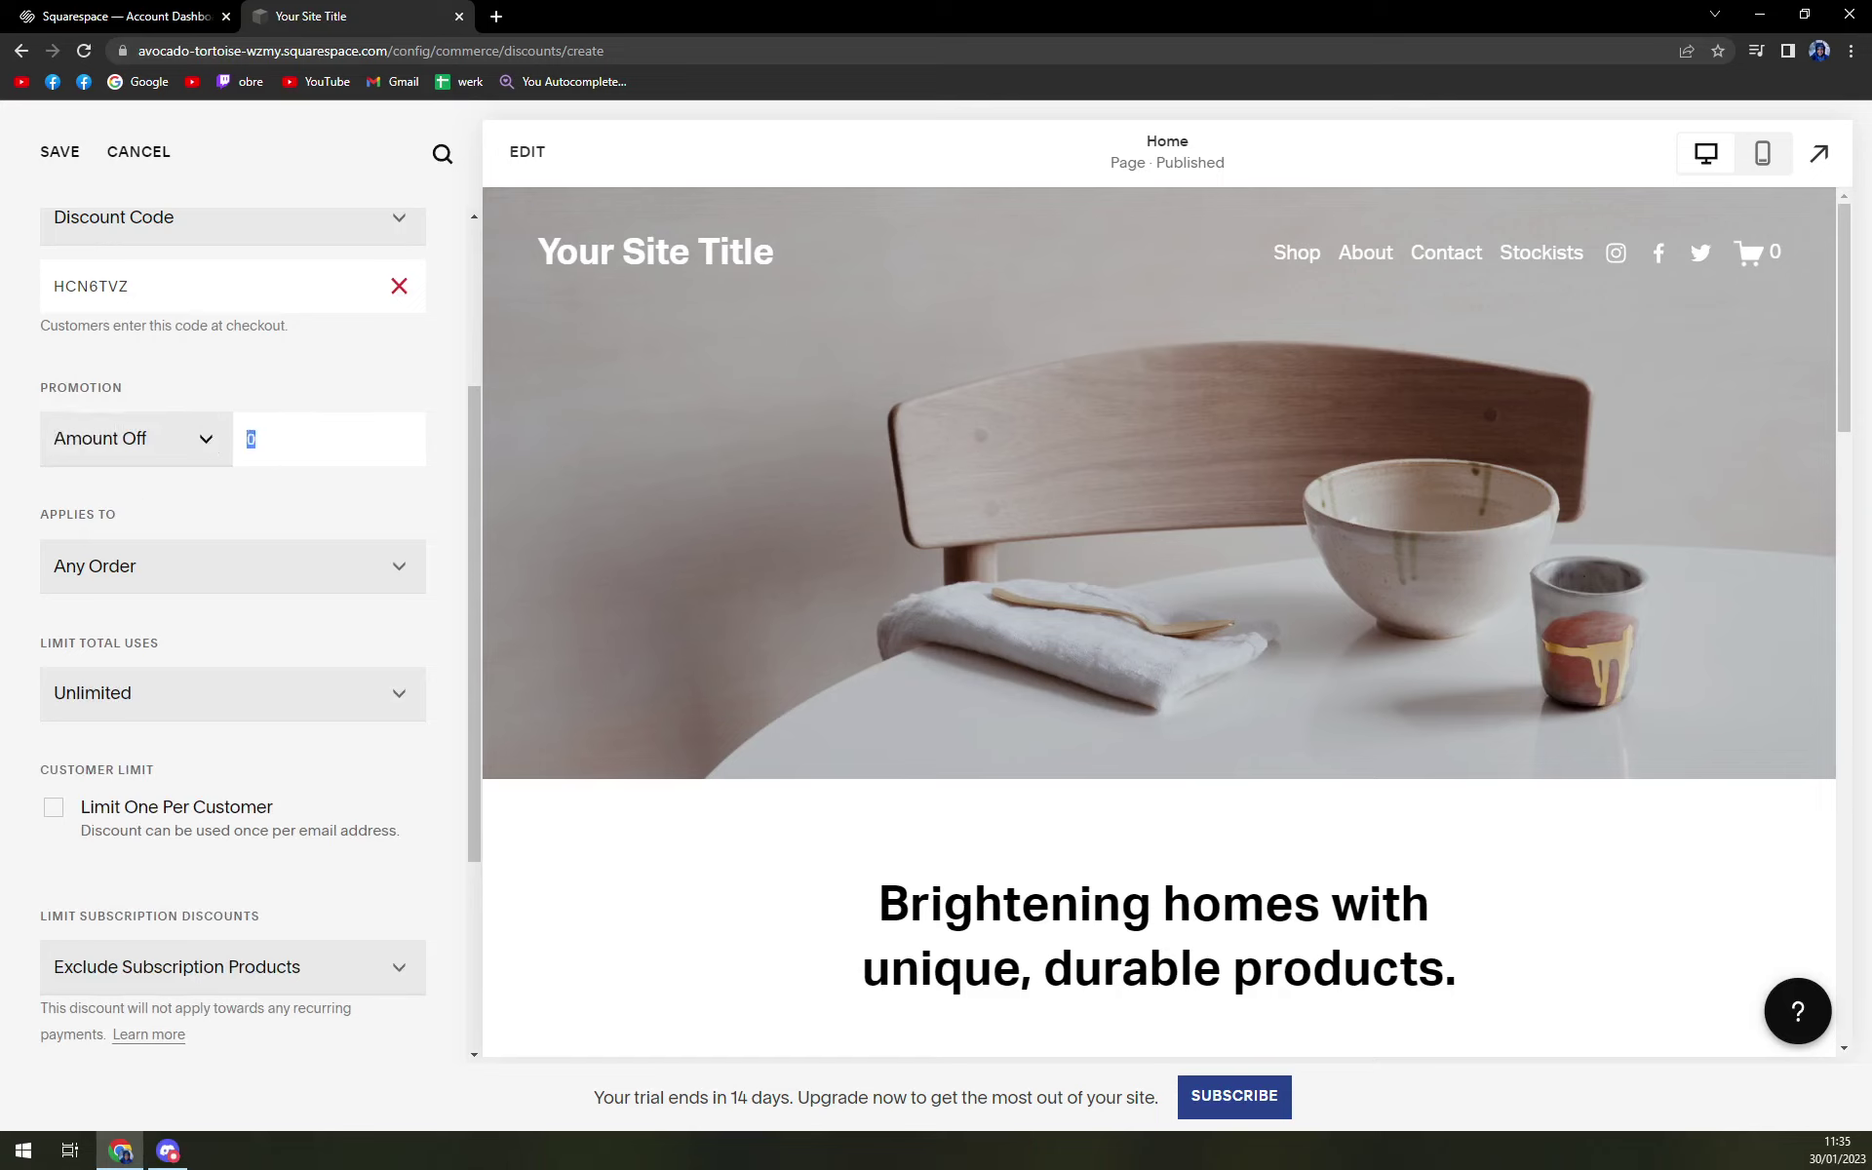
{"action": "type", "text": "111"}
{"action": "key", "text": "BackSpace"}
{"action": "key", "text": "BackSpace"}
{"action": "left_click", "coordinate": [137, 443]}
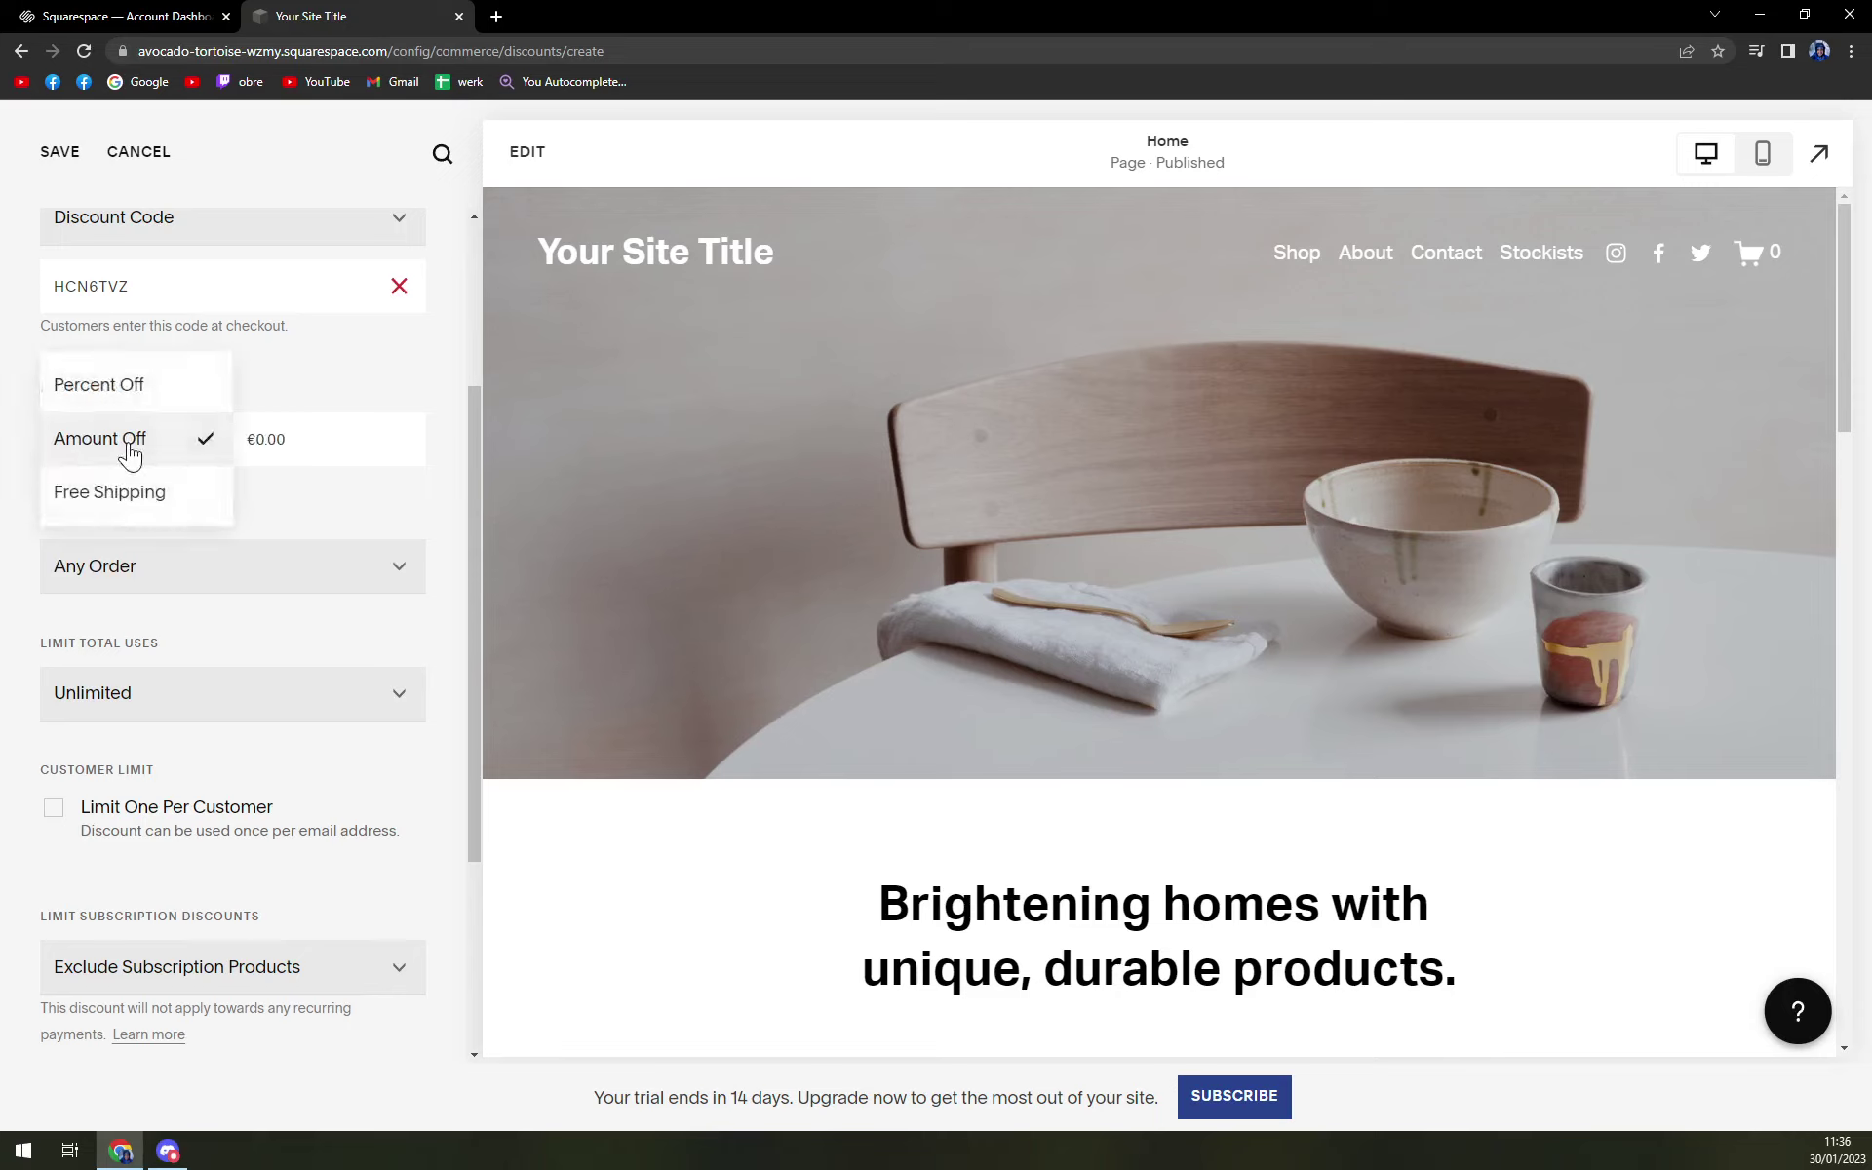
{"action": "left_click", "coordinate": [100, 390]}
{"action": "left_click", "coordinate": [293, 439]}
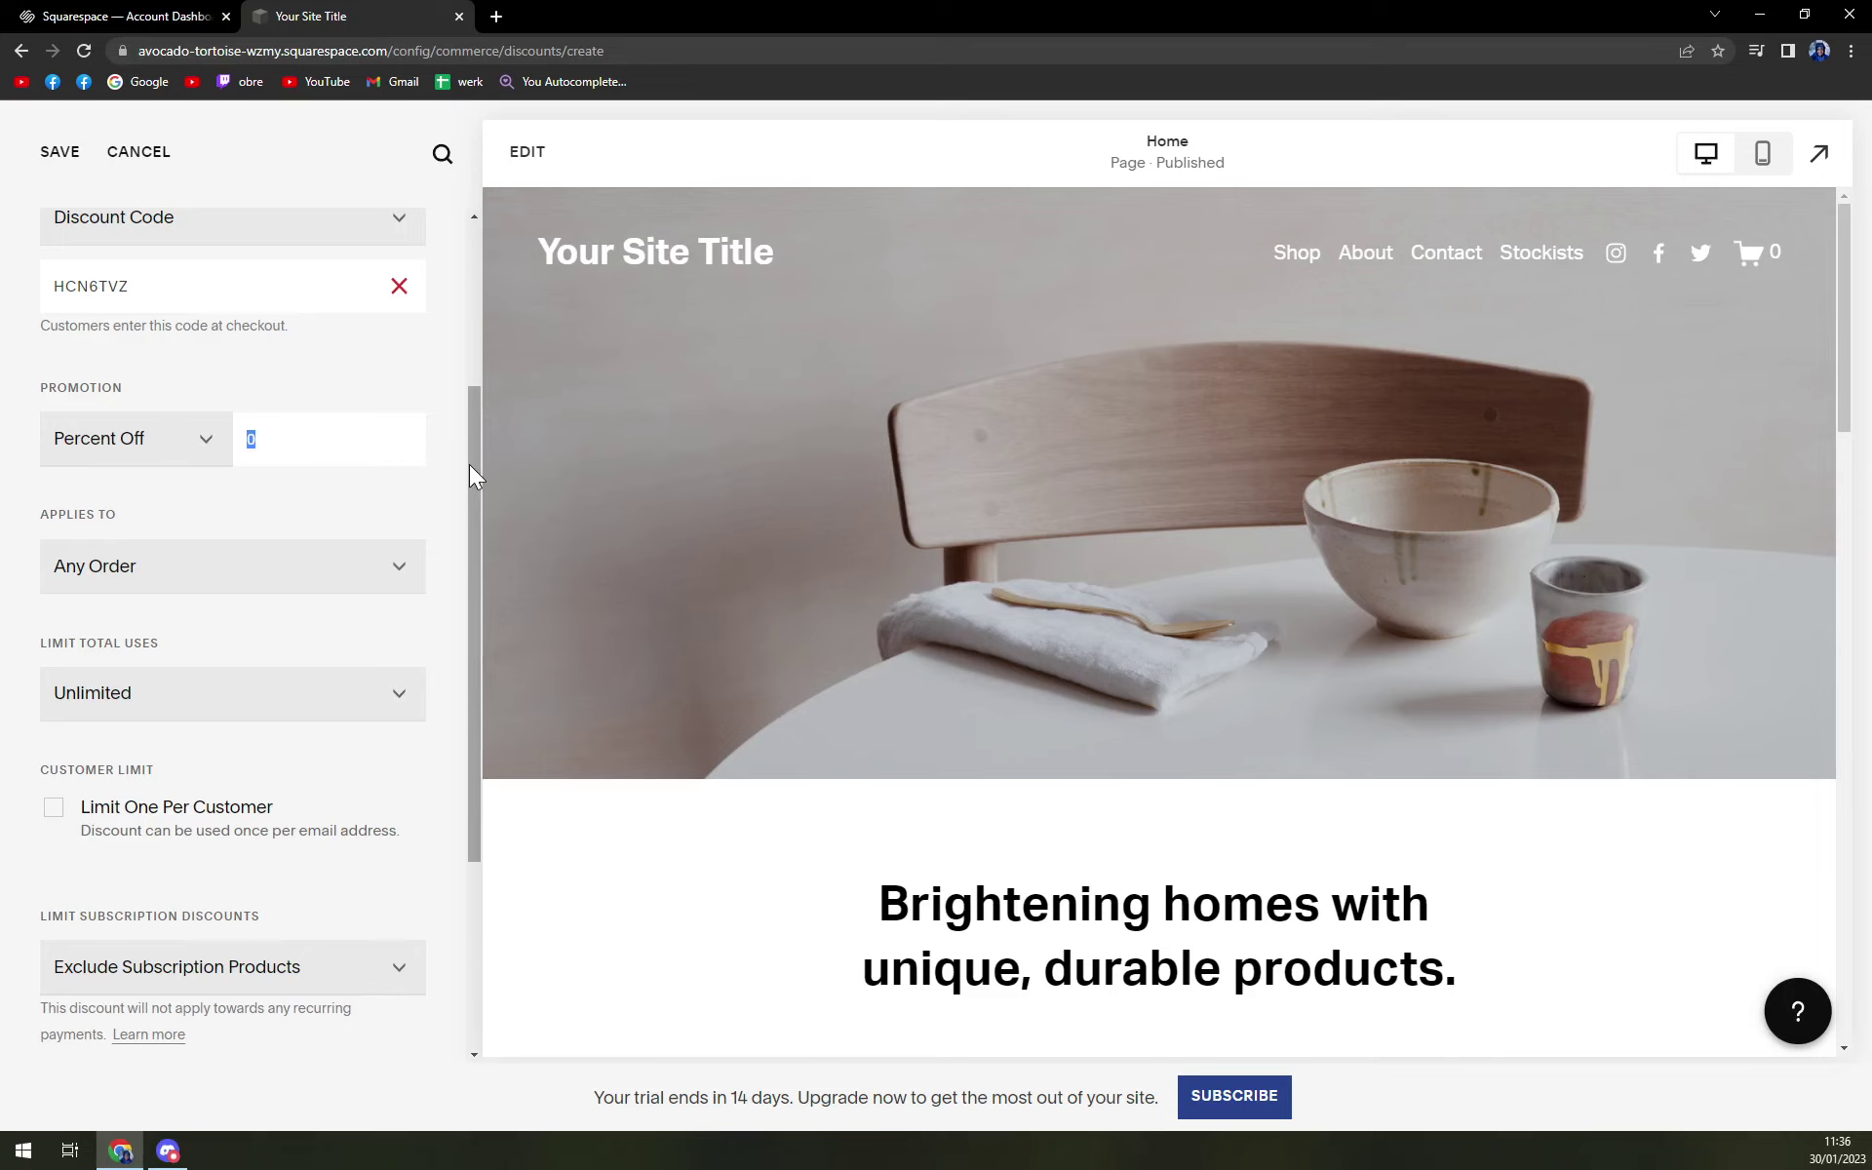
{"action": "type", "text": "0"}
- Set the promotion to Amount Off with a value of 10 and review the Applies To options
{"action": "left_click", "coordinate": [206, 441]}
{"action": "left_click", "coordinate": [131, 492]}
{"action": "left_click", "coordinate": [251, 439]}
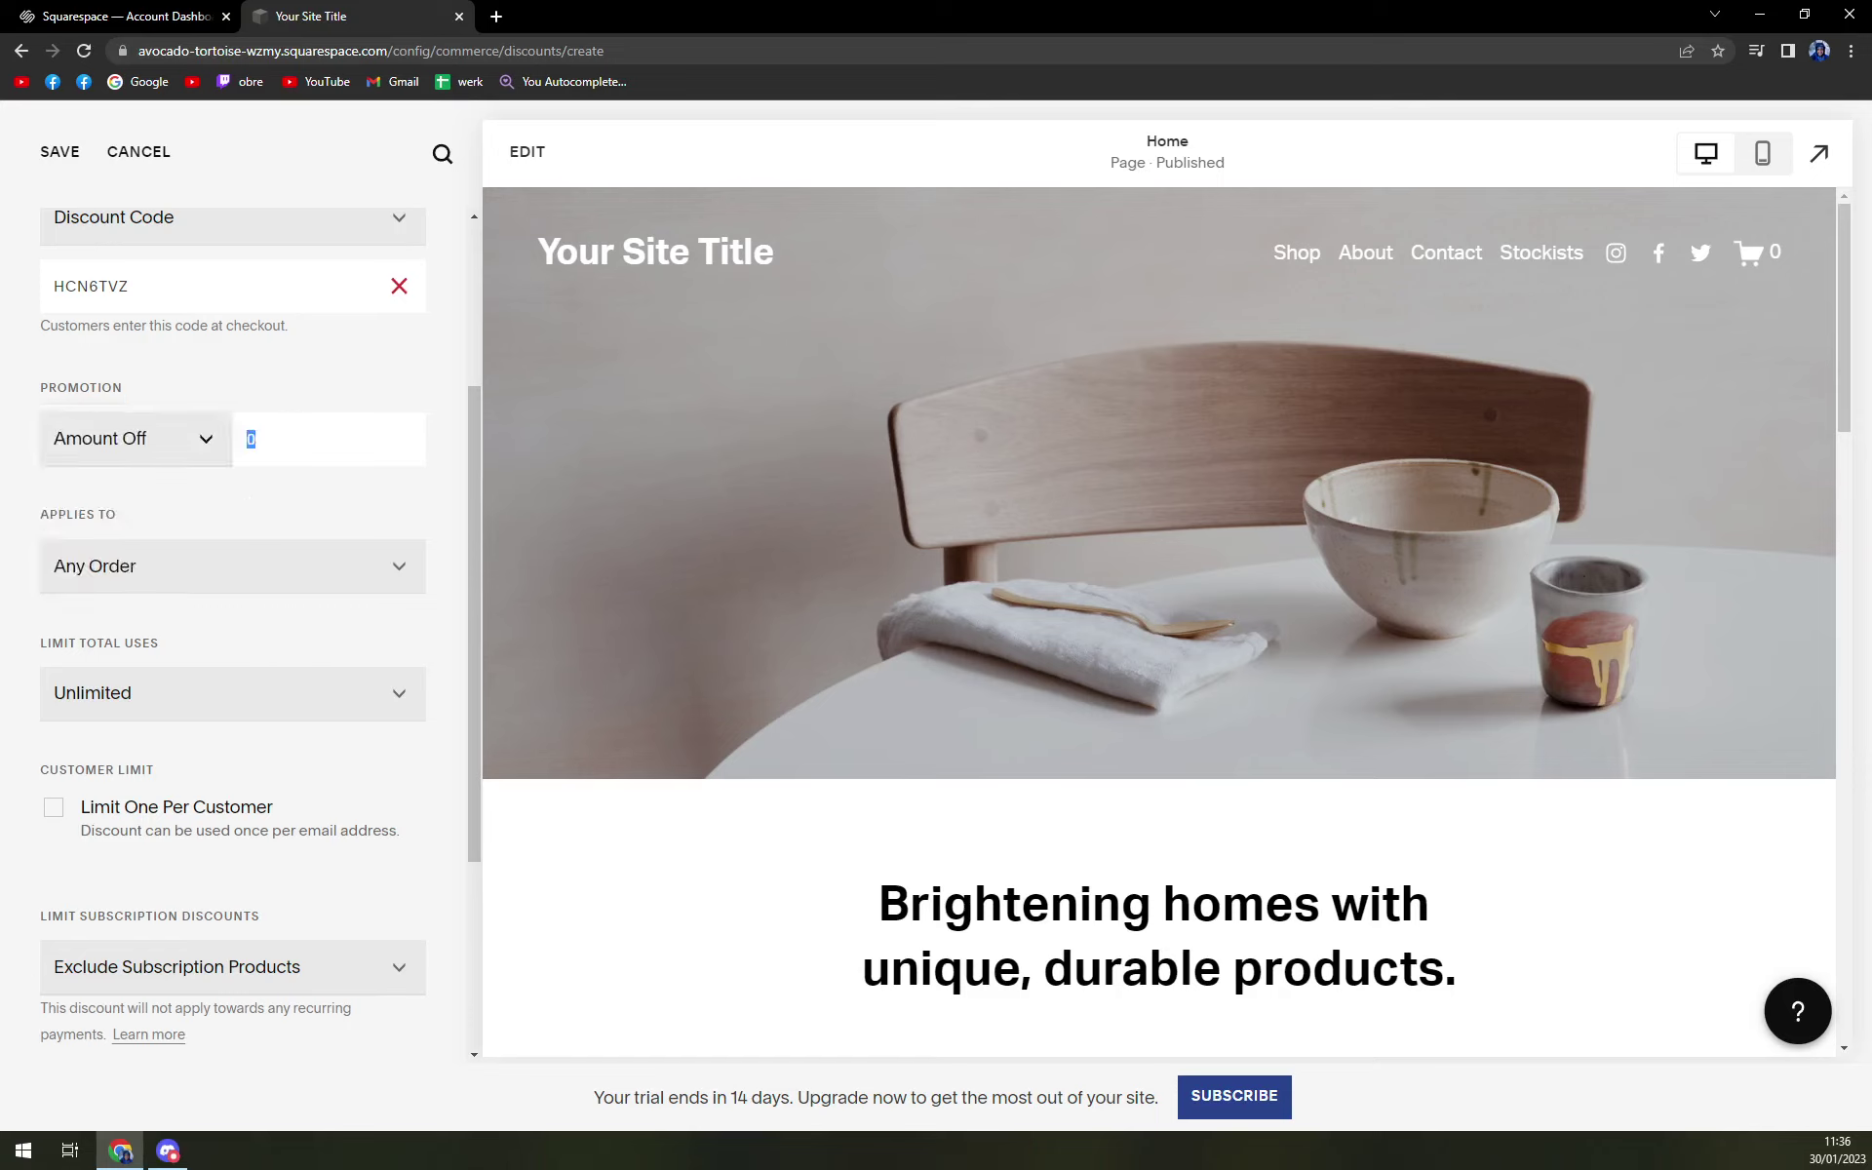
{"action": "type", "text": "10"}
{"action": "left_click", "coordinate": [273, 577]}
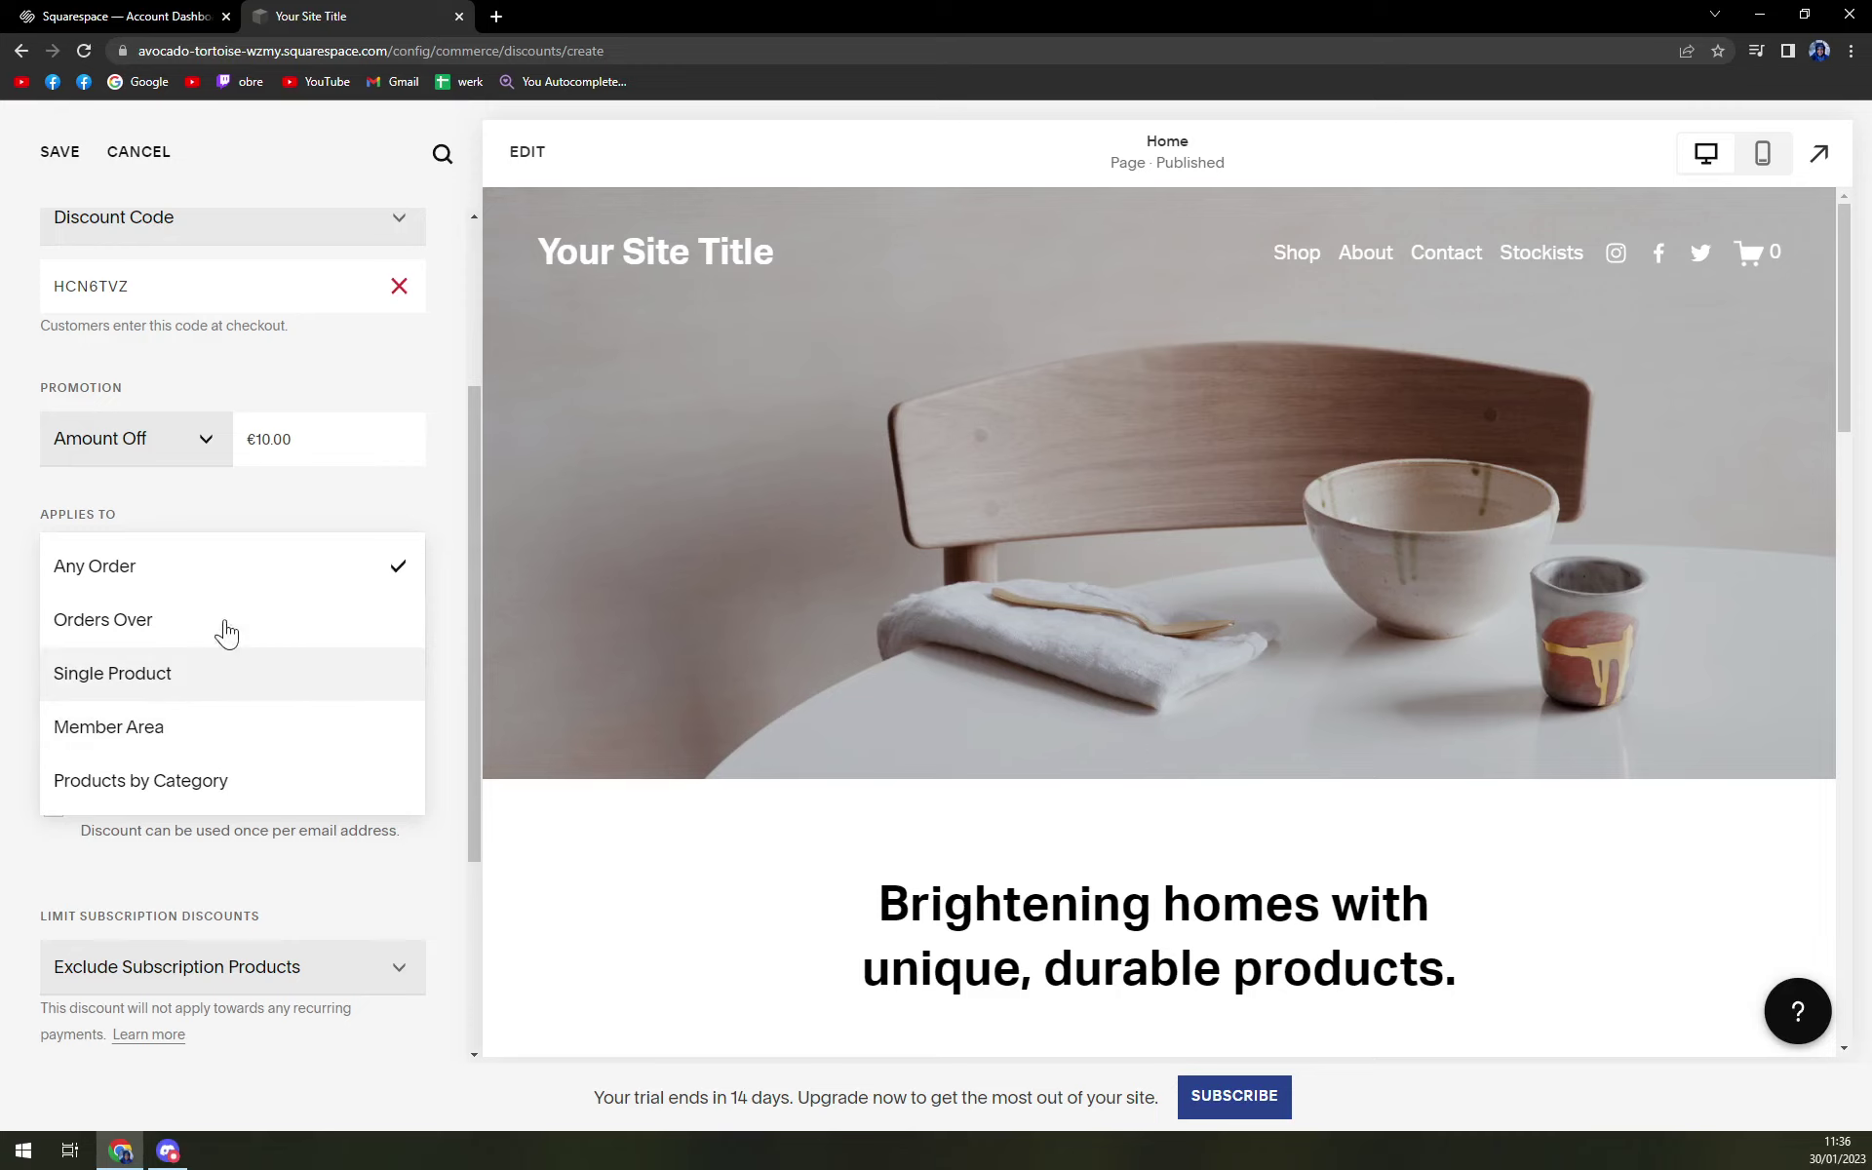
- Keep Applies To as Any Order and set Limit Total Uses to Limited Uses with 10 uses
{"action": "left_click", "coordinate": [194, 589]}
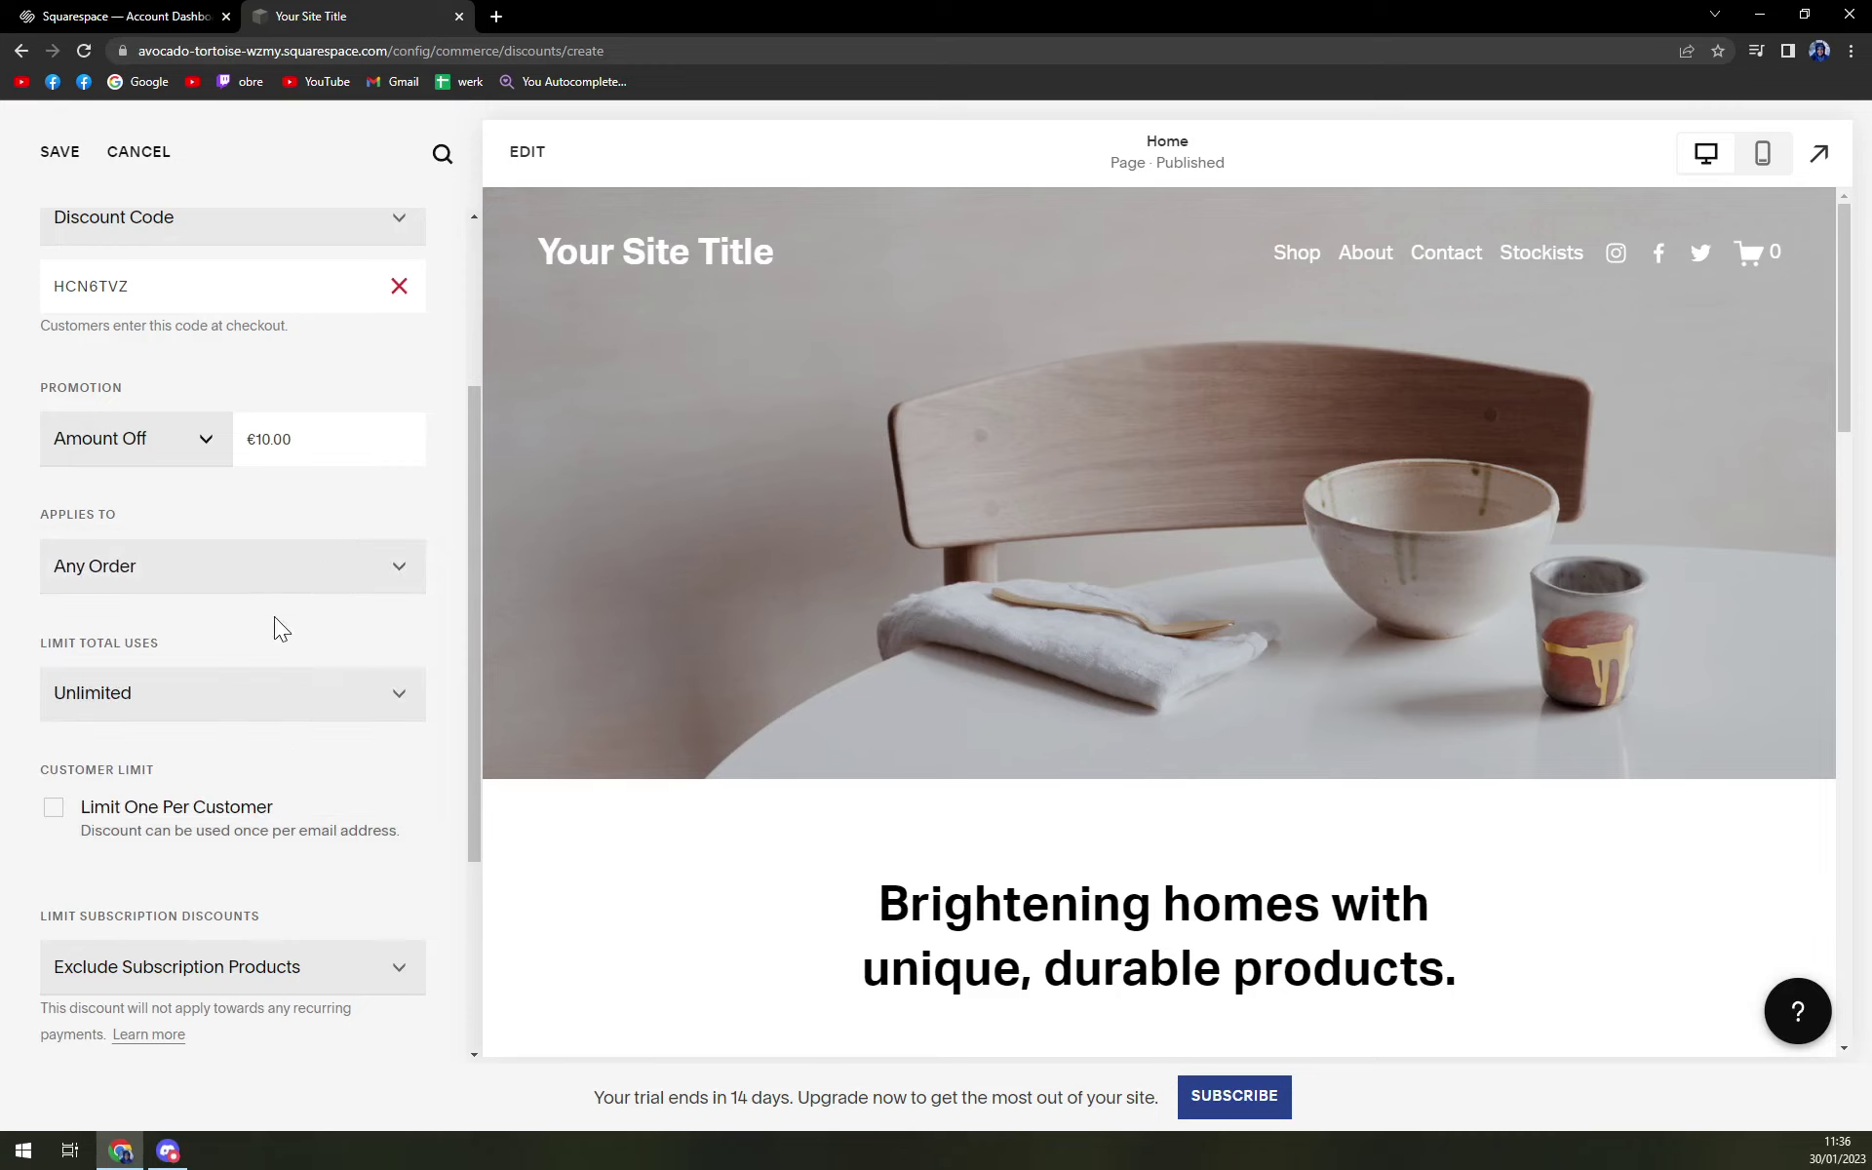
{"action": "scroll", "coordinate": [234, 565], "scroll_direction": "down", "scroll_amount": 2}
{"action": "left_click", "coordinate": [241, 501]}
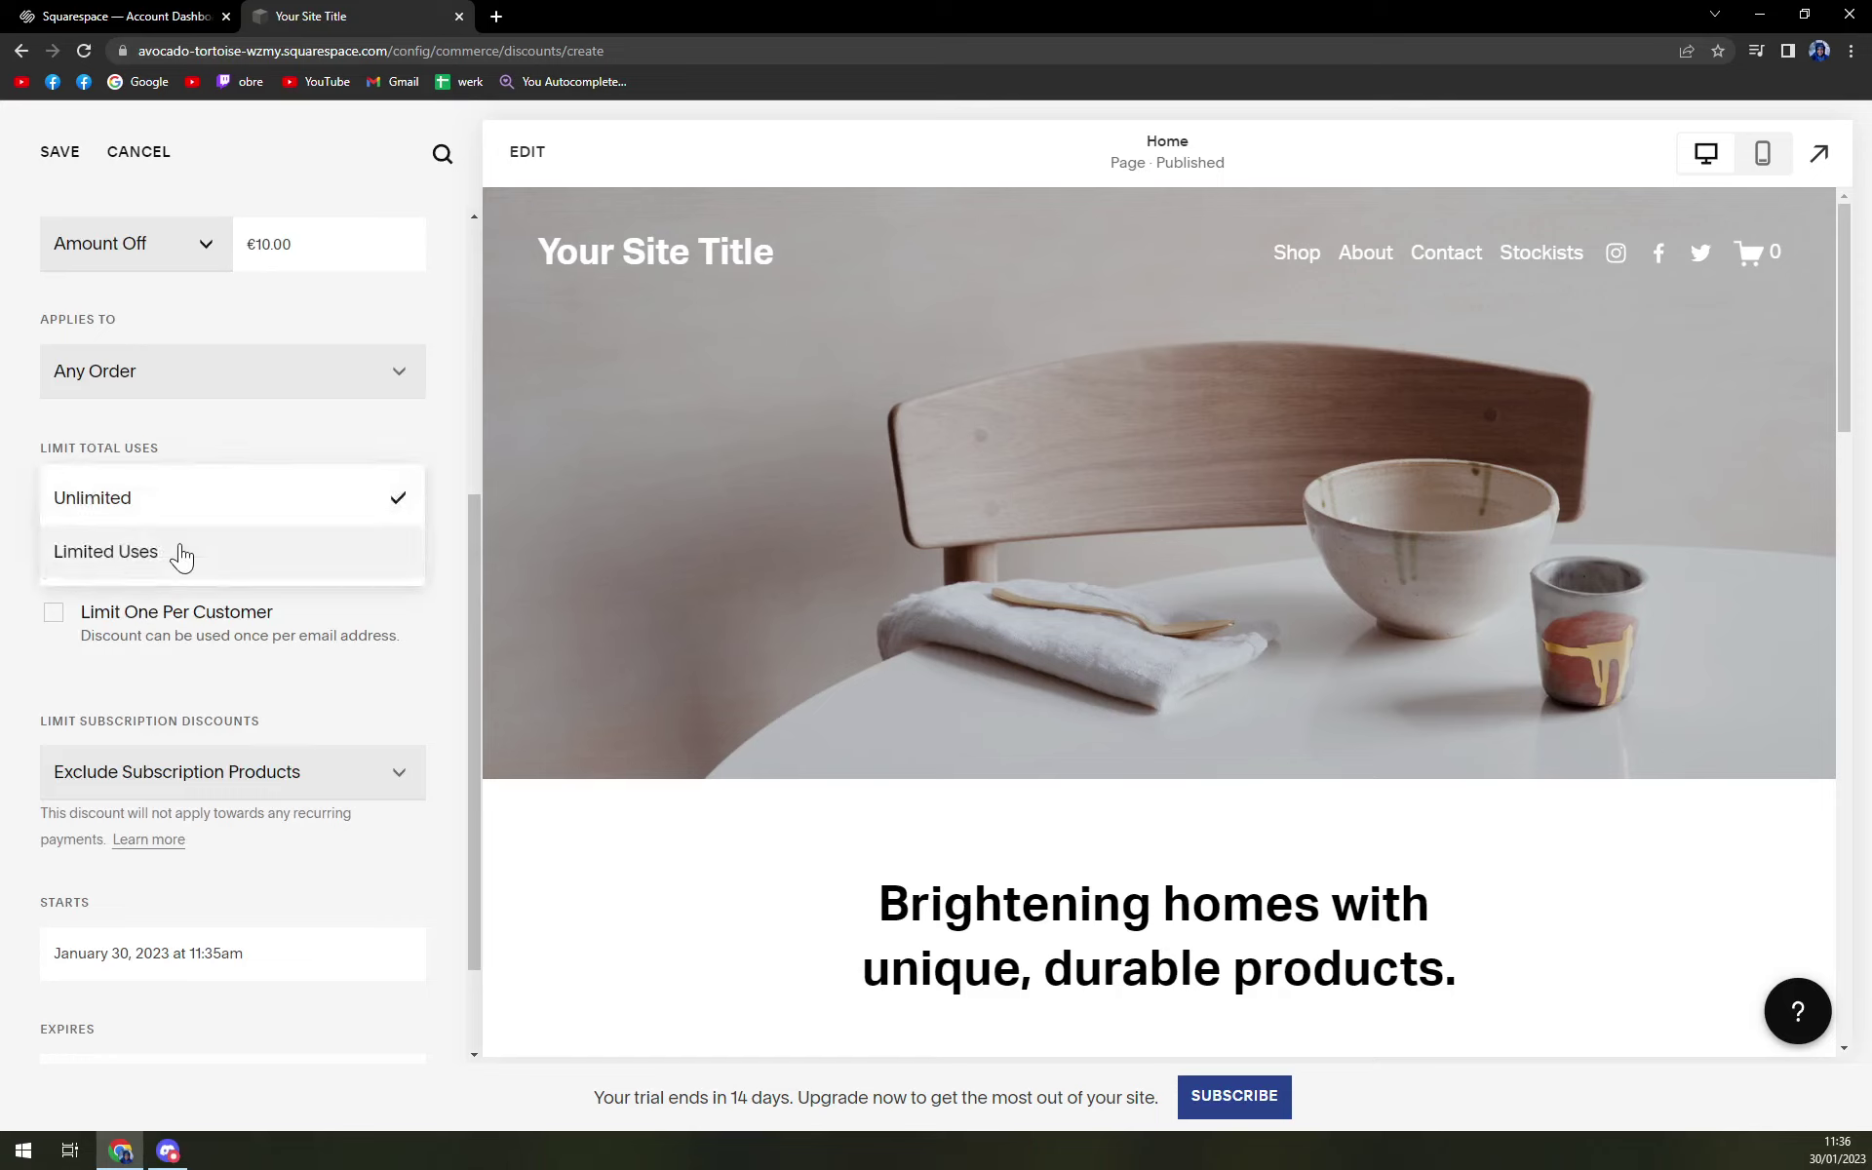
{"action": "left_click", "coordinate": [183, 554]}
{"action": "double_click", "coordinate": [253, 498]}
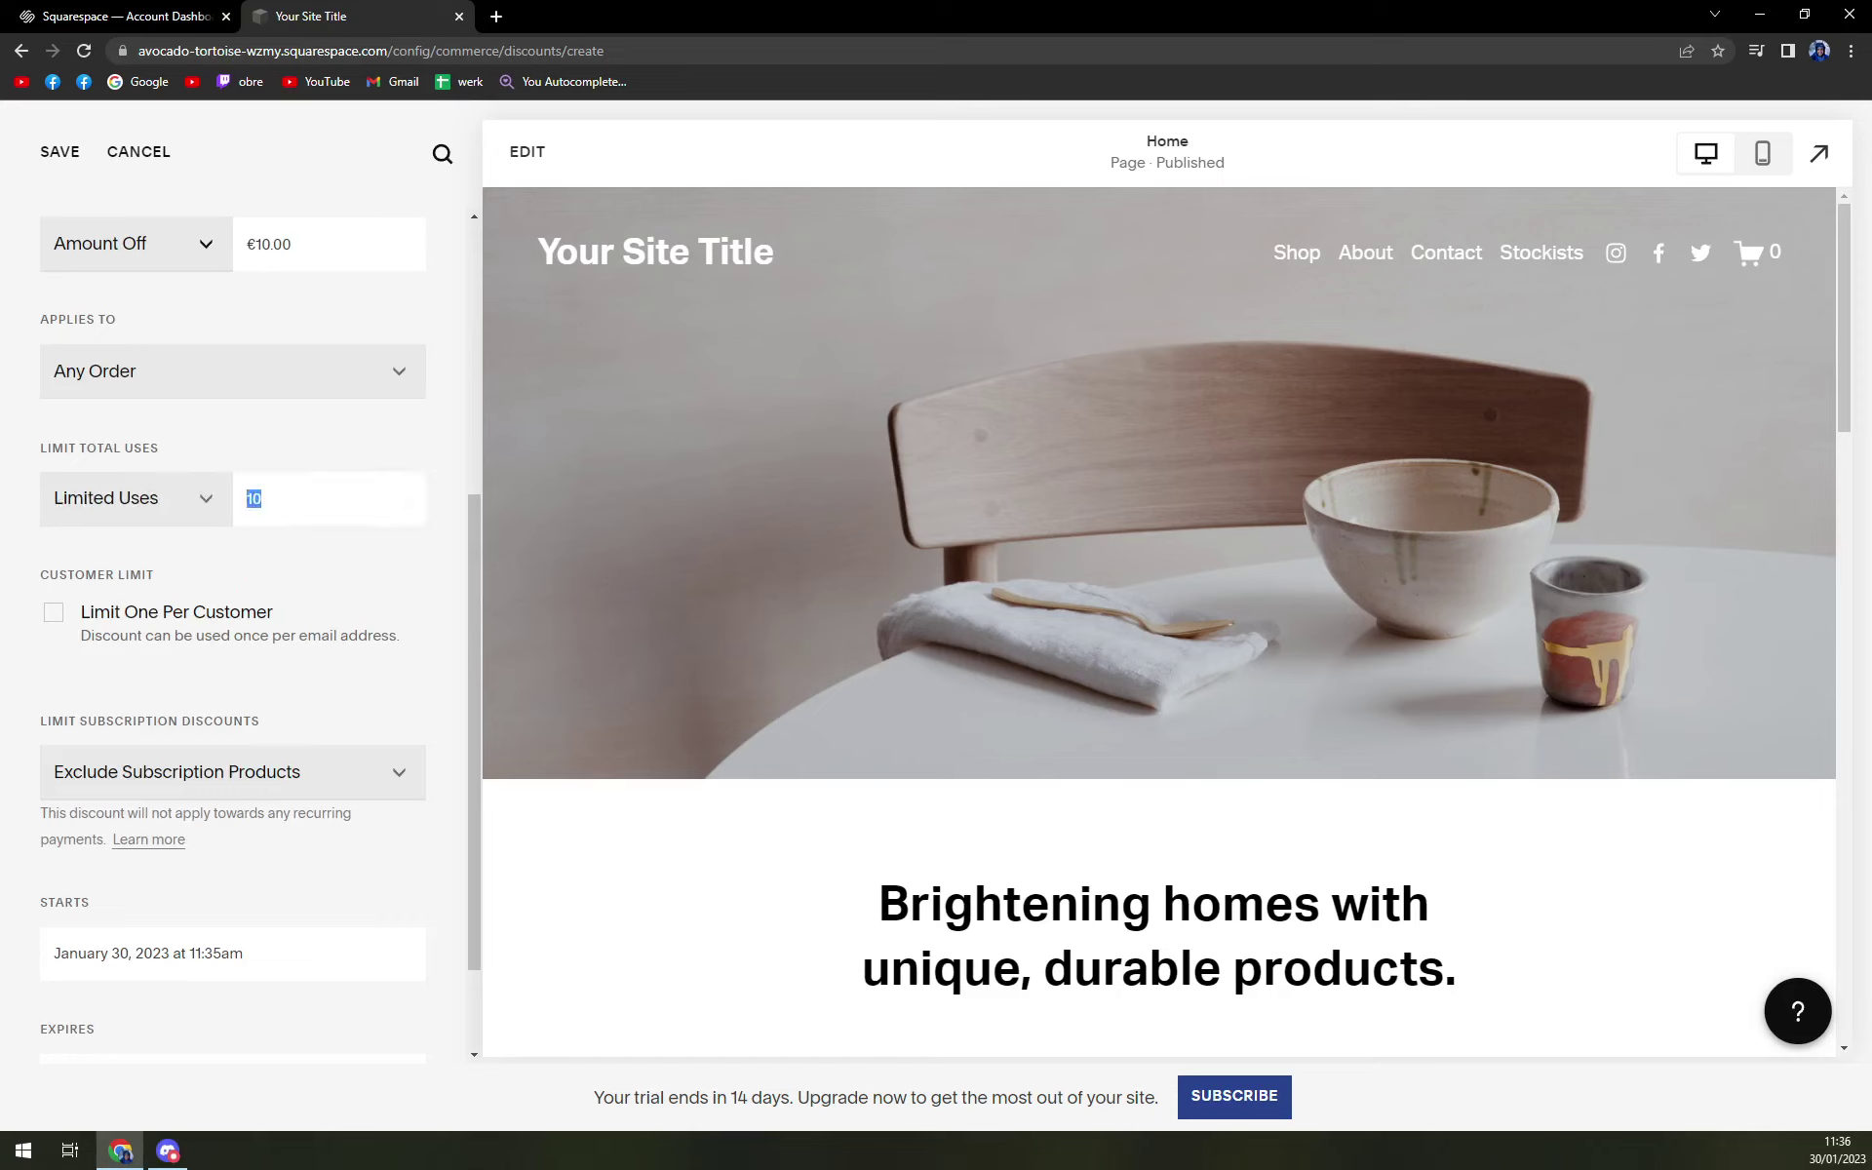
{"action": "left_click", "coordinate": [312, 453]}
{"action": "scroll", "coordinate": [353, 459], "scroll_direction": "down", "scroll_amount": 2}
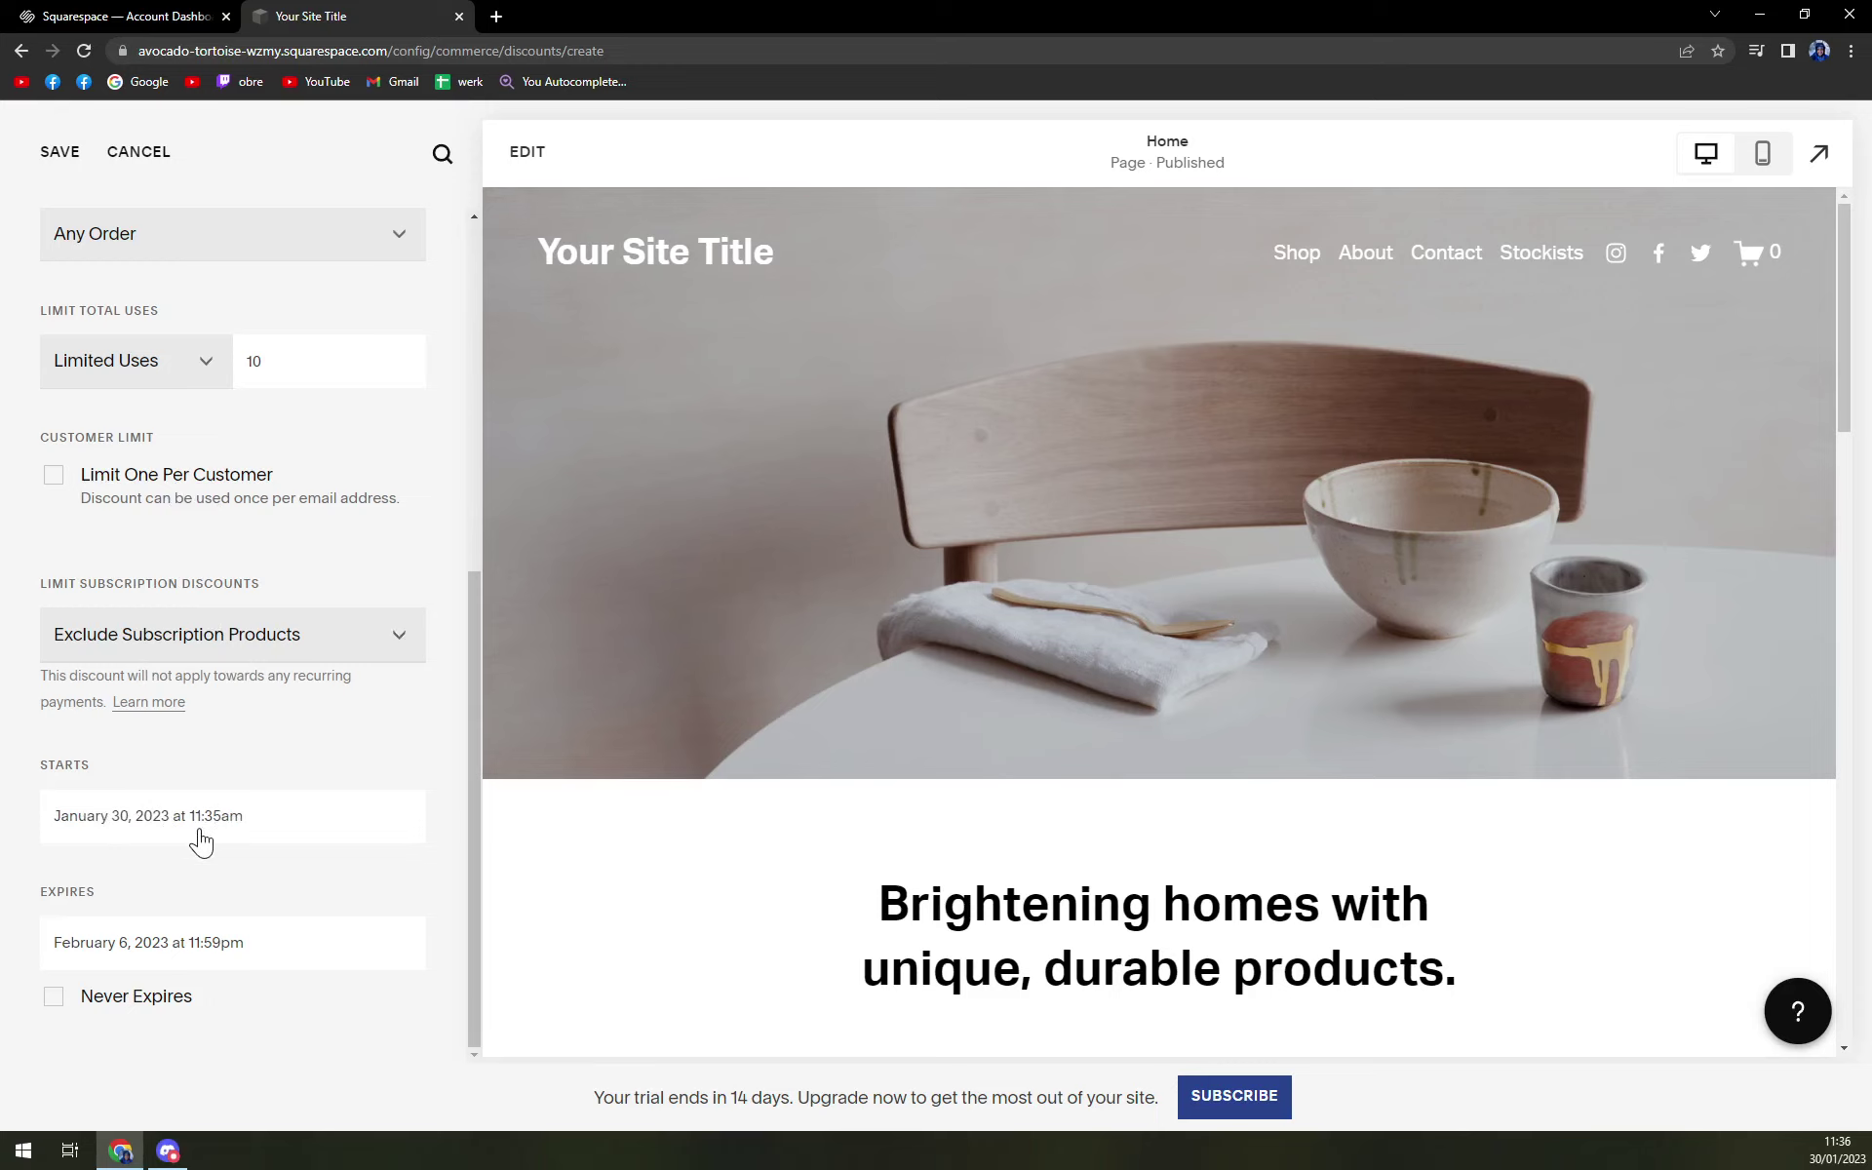
{"action": "scroll", "coordinate": [208, 884], "scroll_direction": "up", "scroll_amount": 6}
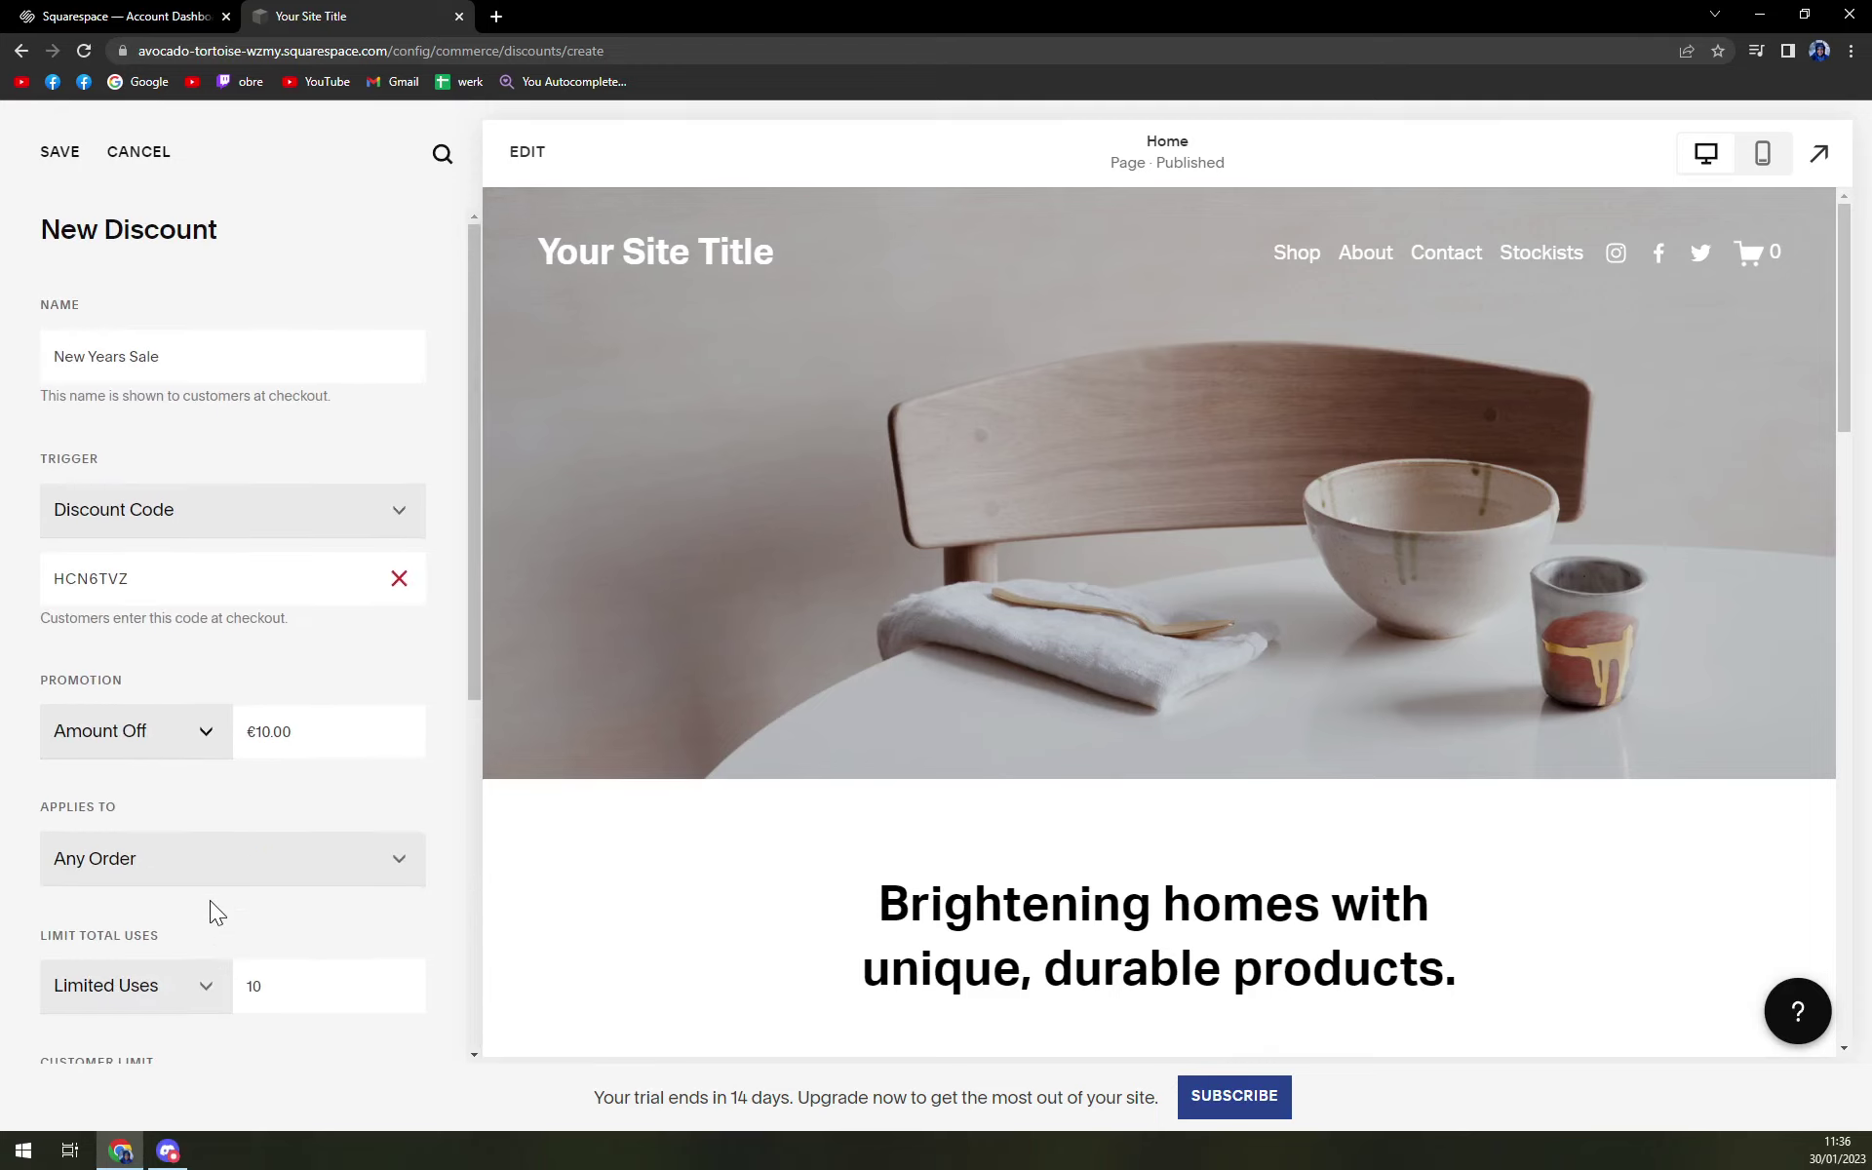
{"action": "scroll", "coordinate": [209, 899], "scroll_direction": "down", "scroll_amount": 6}
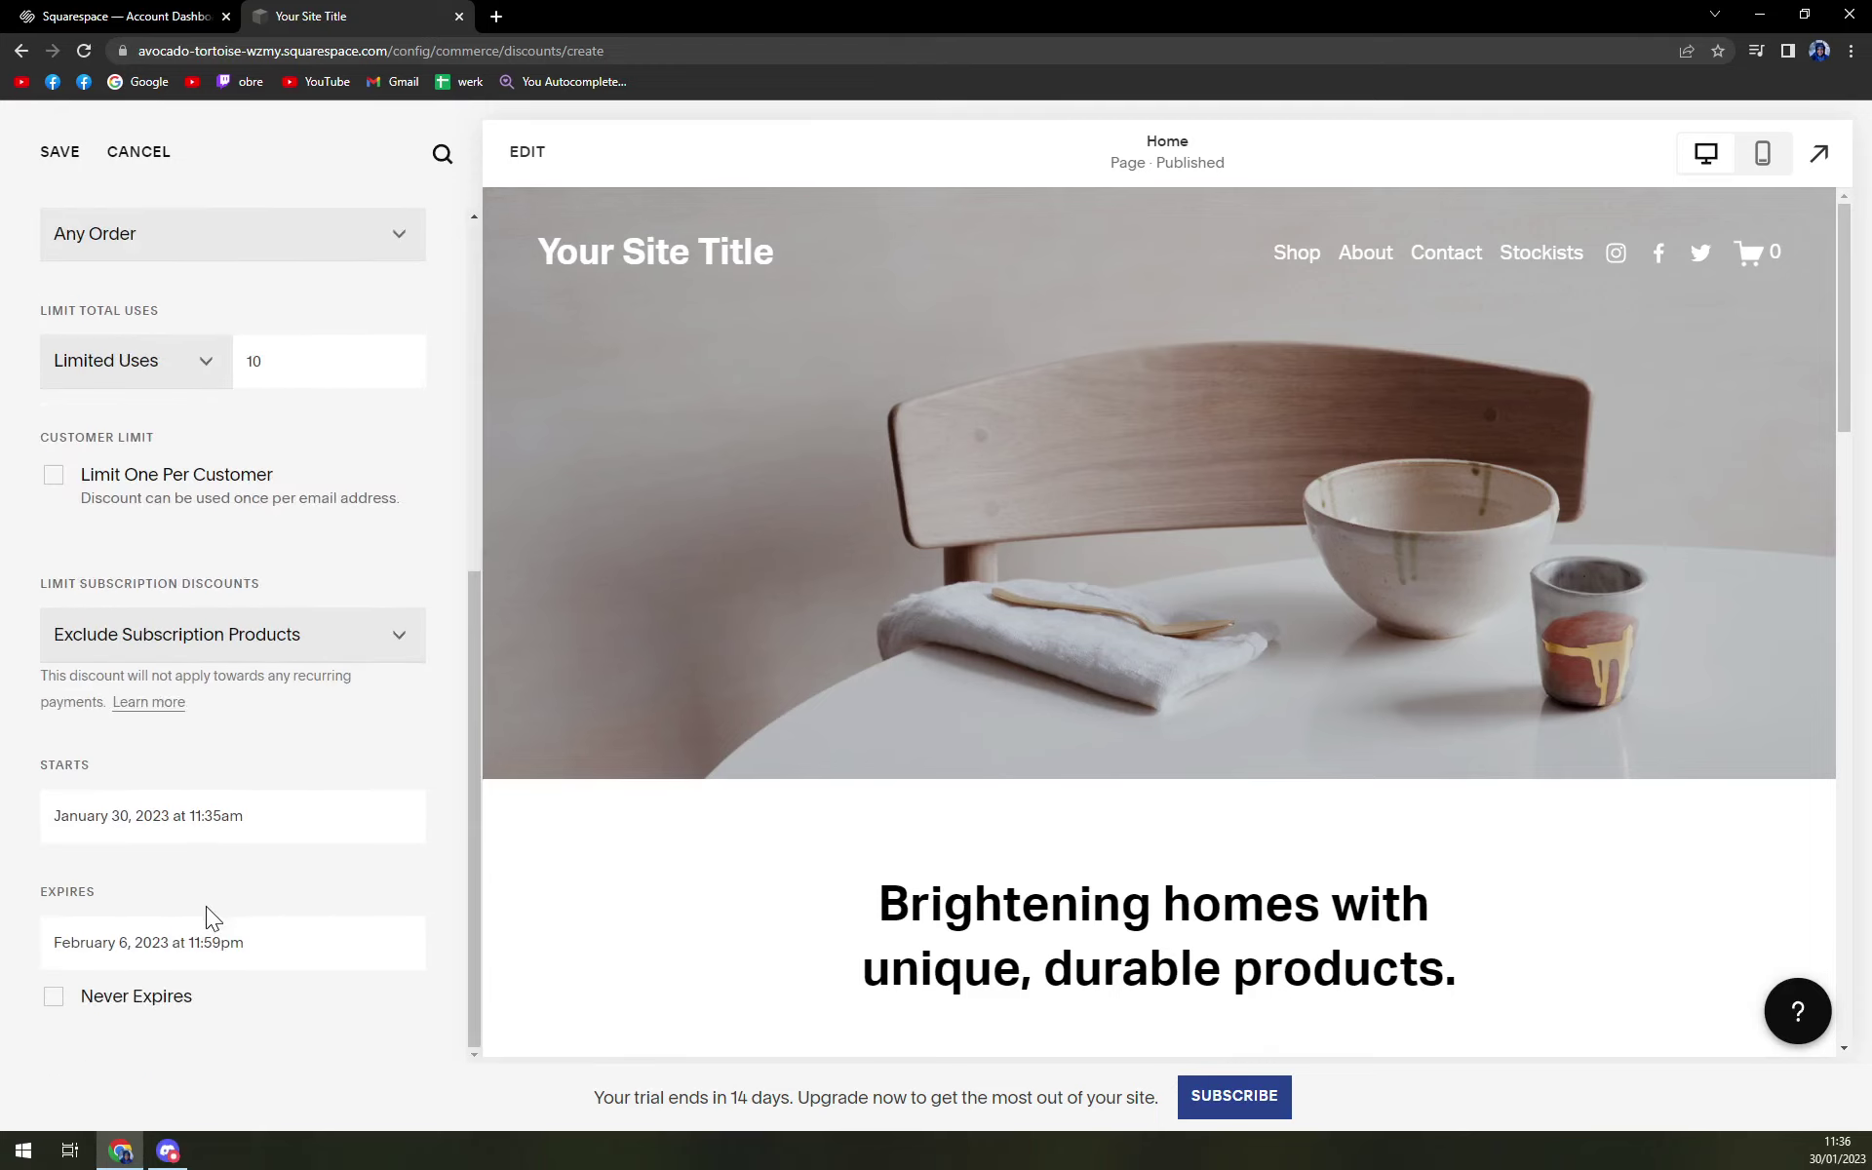
- Save the New Years Sale discount and select its generated code for copying
{"action": "left_click", "coordinate": [54, 153]}
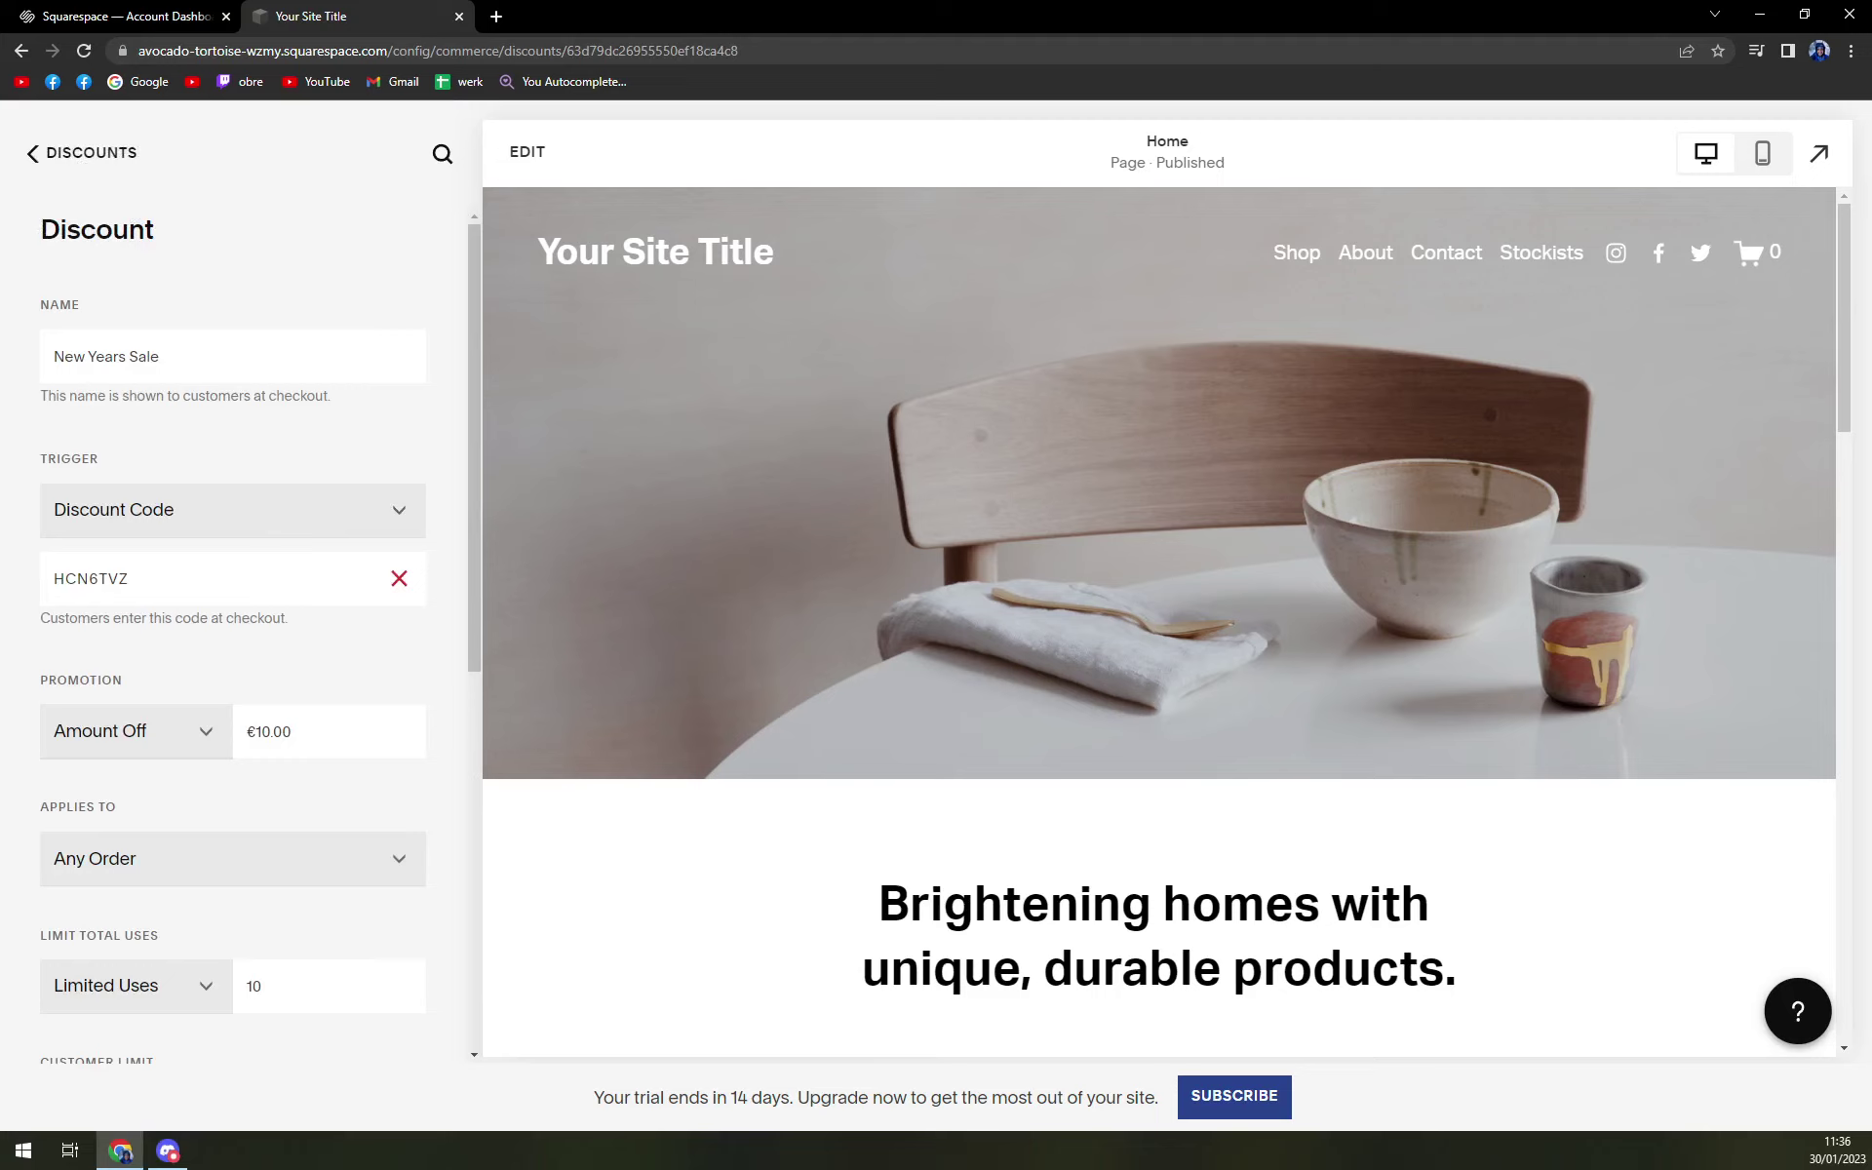
{"action": "double_click", "coordinate": [75, 582]}
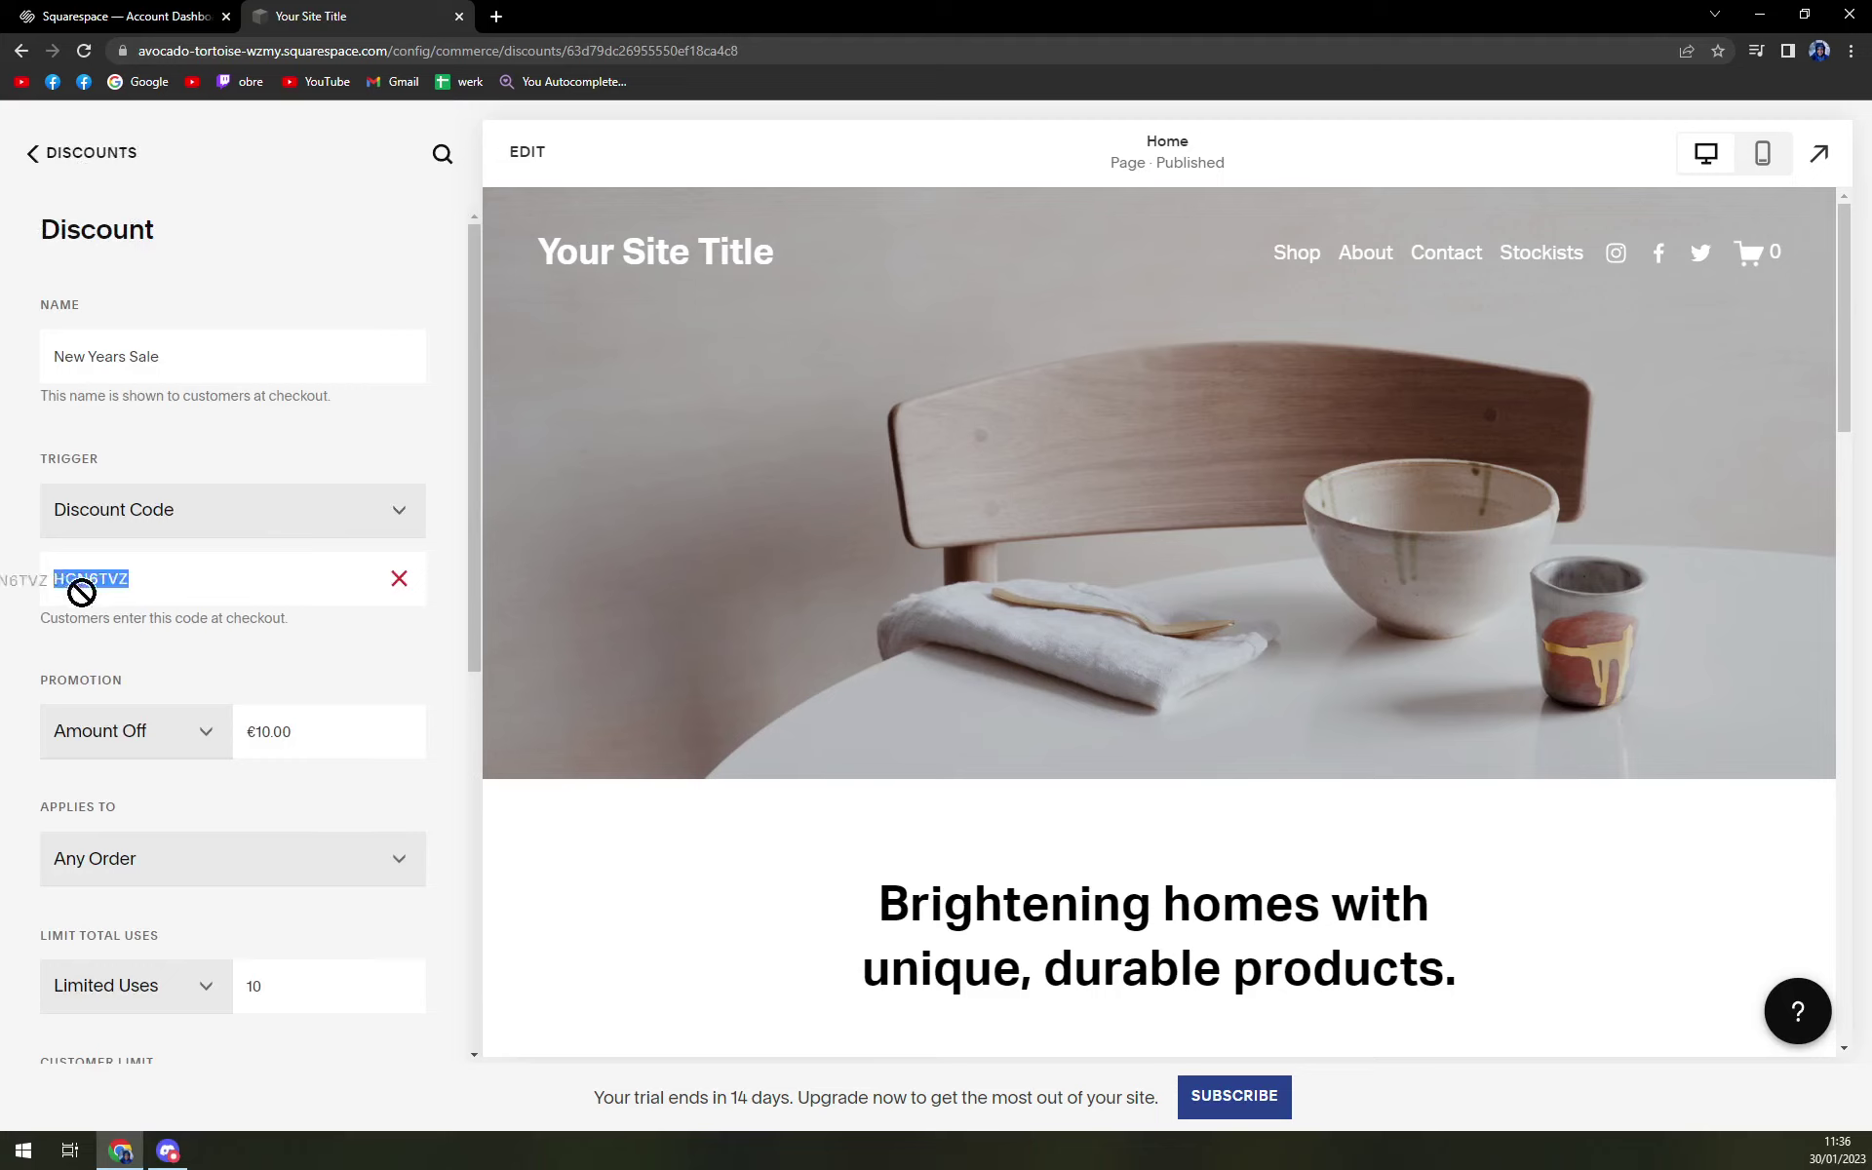